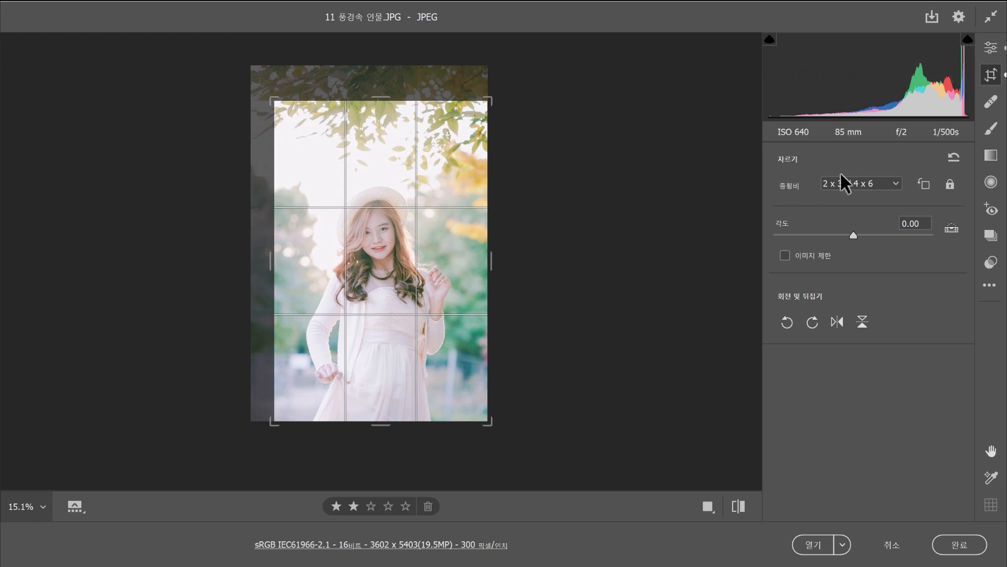
Step: Set the crop's aspect ratio to custom (사용자 정의) and reshape the crop frame freely around the woman to about 3058 x 5469 pixels
left_click(870, 183)
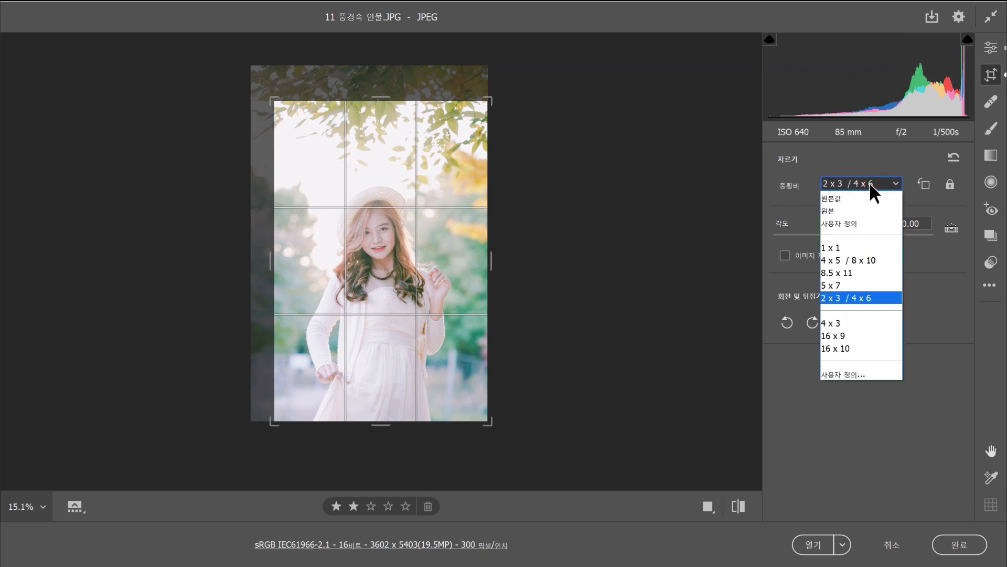
left_click(864, 226)
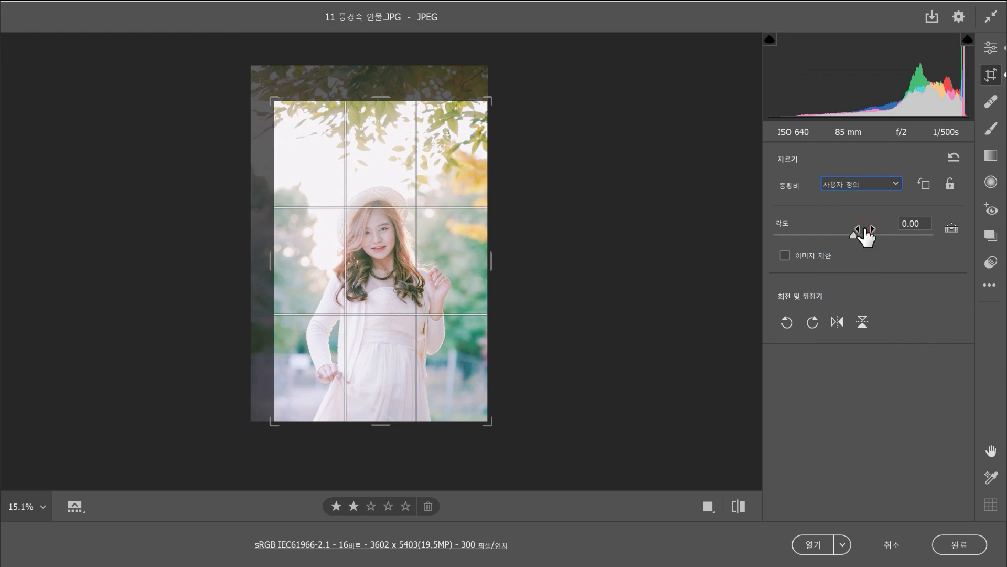
mouse_move(276, 107)
left_mouse_down()
mouse_move(310, 118)
mouse_move(232, 118)
mouse_move(331, 112)
mouse_move(289, 103)
left_mouse_up()
mouse_move(375, 98)
left_mouse_down()
mouse_move(382, 80)
mouse_move(379, 96)
left_mouse_up()
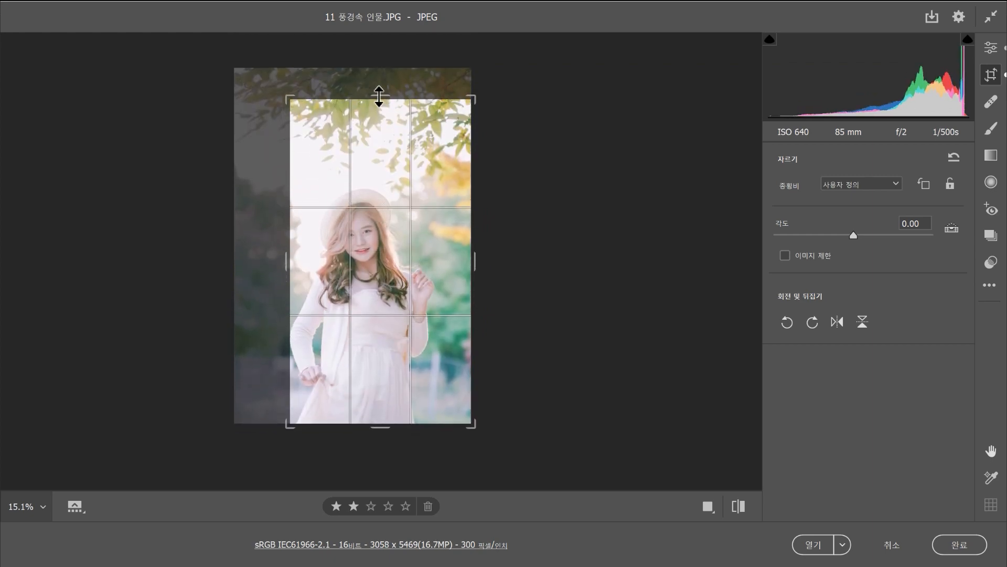
Step: Try the 2 x 3 / 4 x 6 and 5 x 7 aspect ratios on the crop, restoring the as-shot ratio (원본값)
left_click(866, 186)
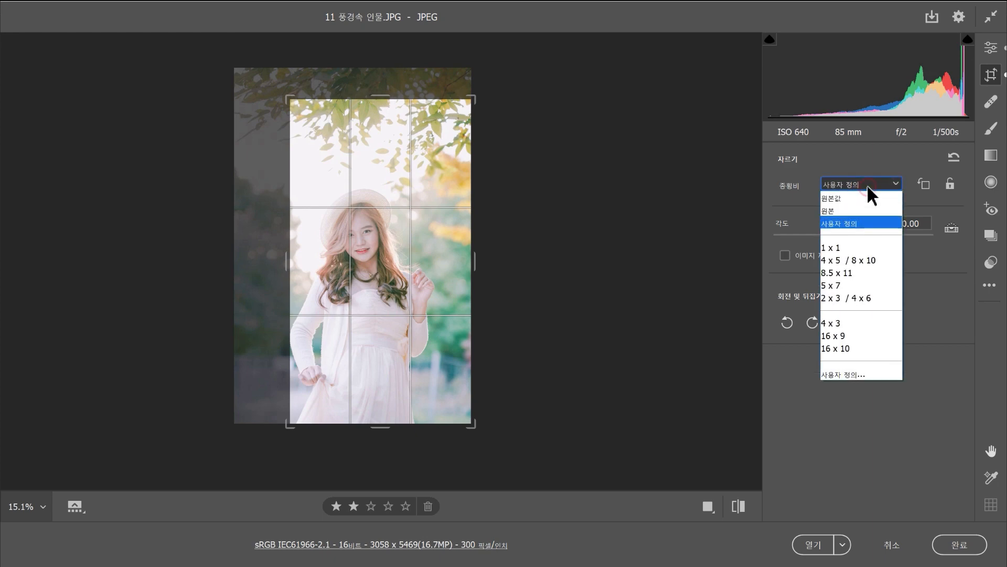
left_click(842, 294)
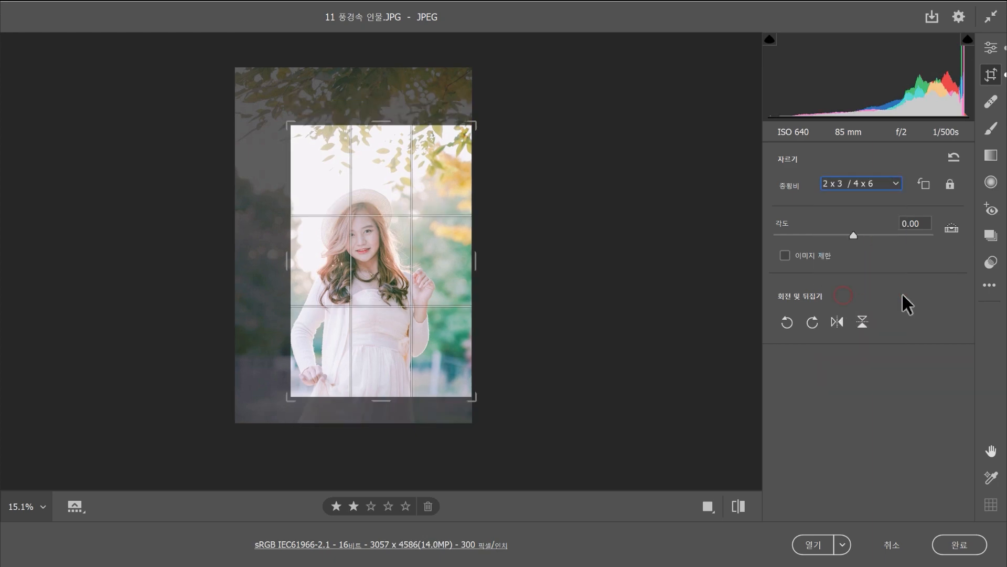
left_click(861, 184)
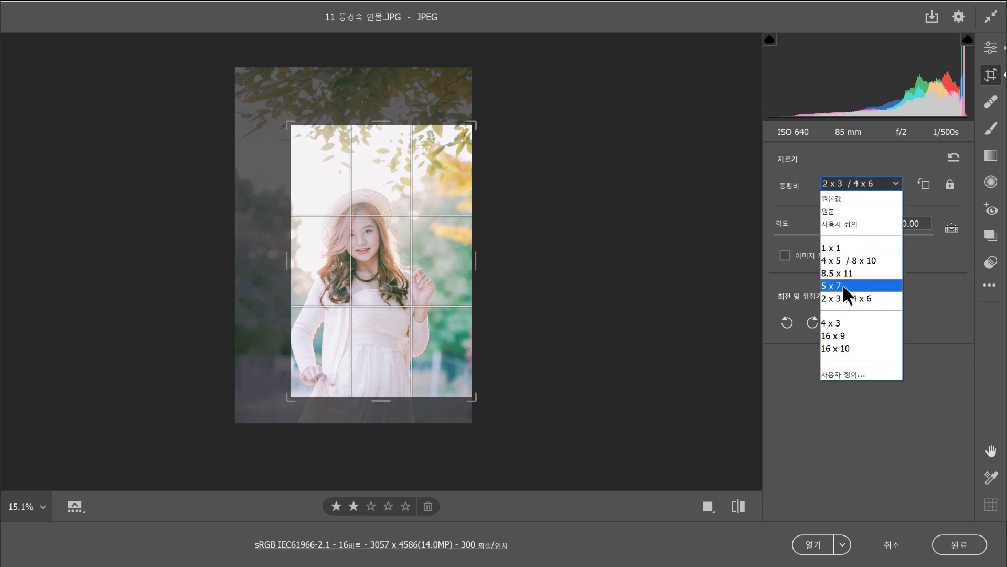
left_click(842, 284)
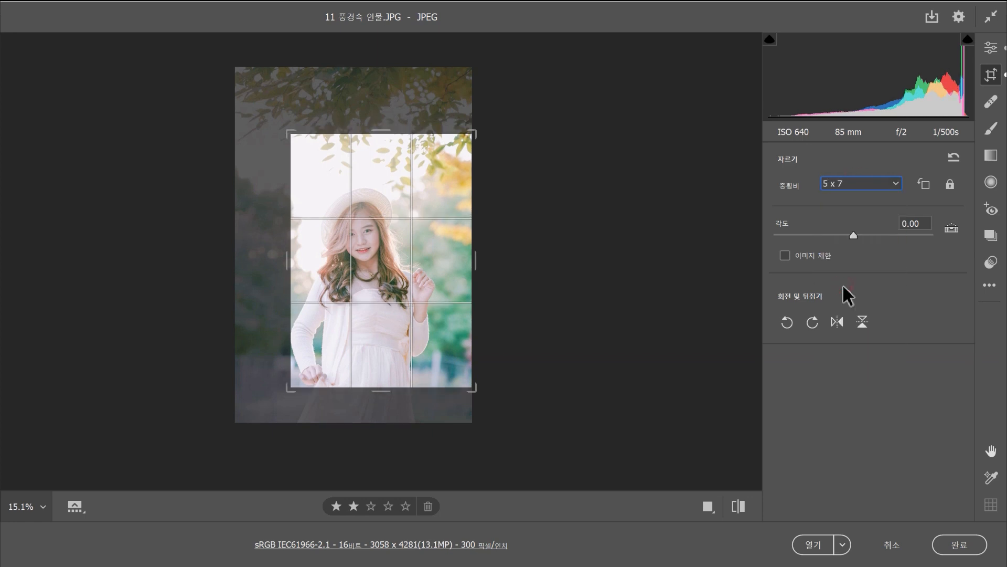
left_click(861, 182)
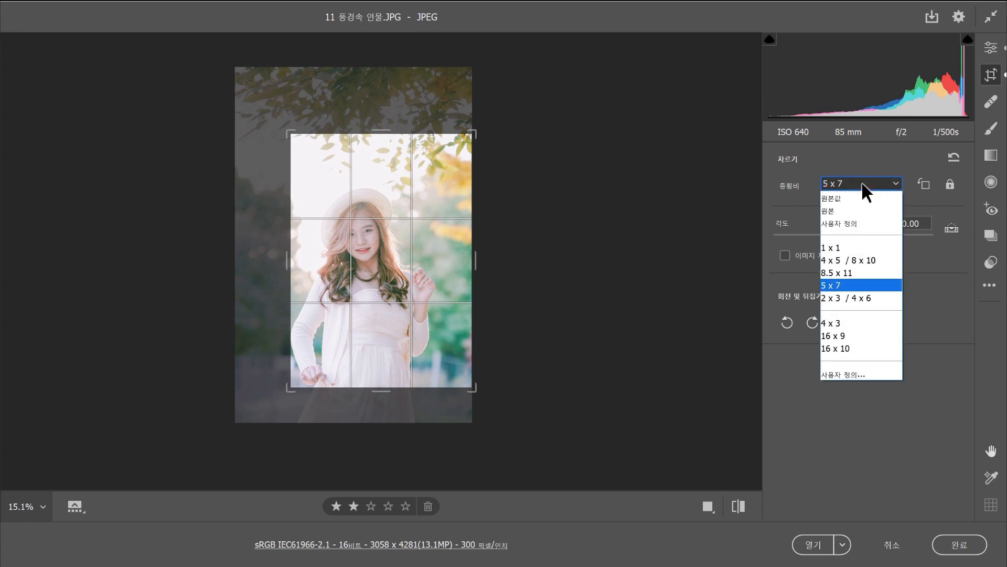
left_click(837, 201)
Step: Resize the crop frame around the woman to about 3695 x 5542 pixels, apply it, and close the photo without keeping the changes
left_click_drag(264, 82, 286, 112)
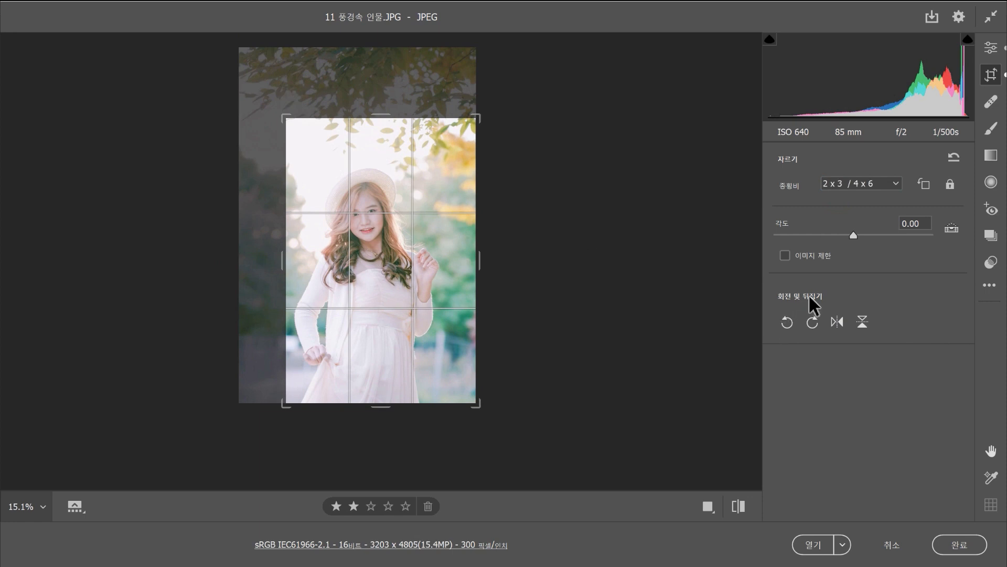
left_click_drag(274, 112, 265, 96)
key("Return")
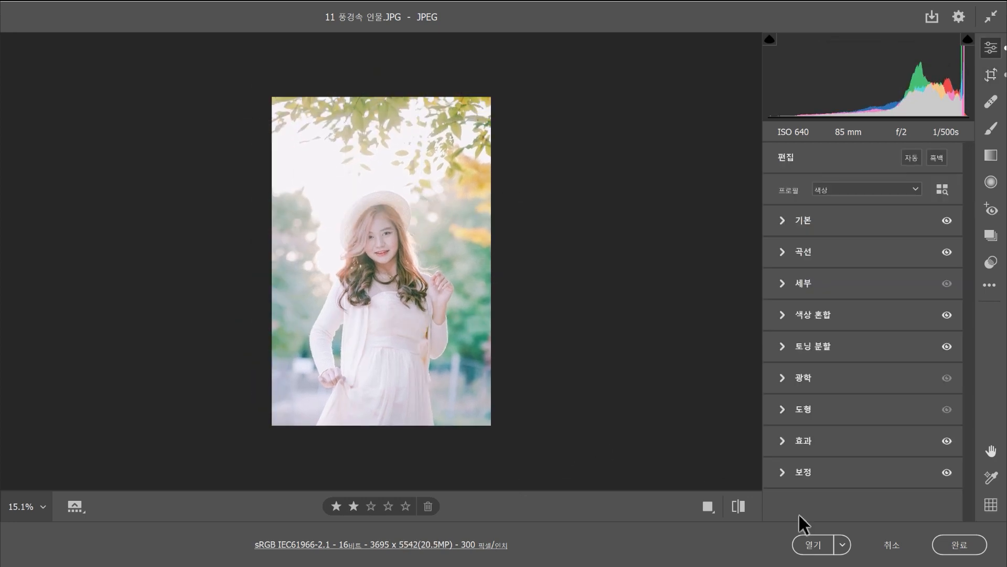
left_click(898, 551)
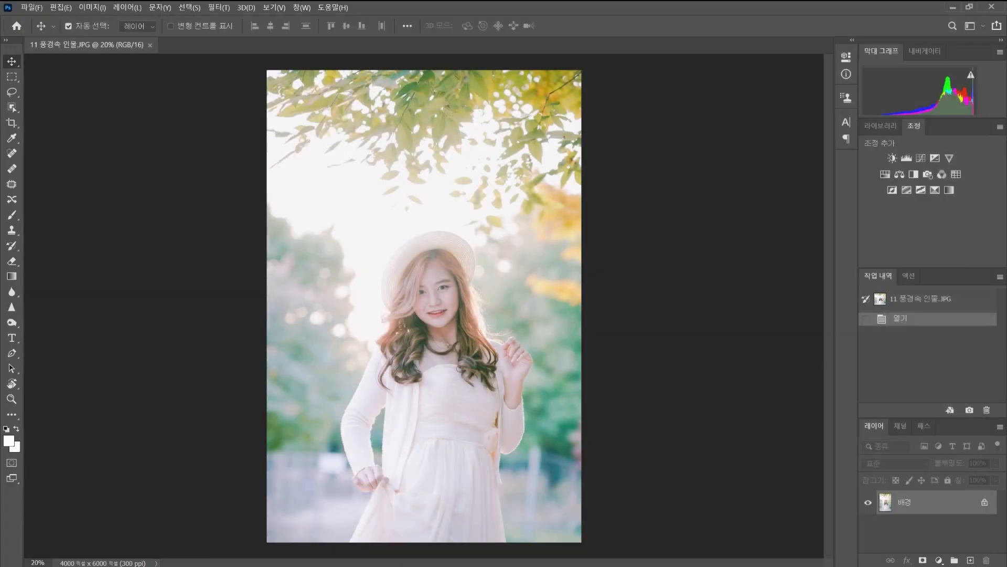
Step: Switch to Bridge, open 12 예제_11.JPG in Camera Raw, and apply the automatic (자동) tone adjustment
key("alt+Tab")
double_click(263, 342)
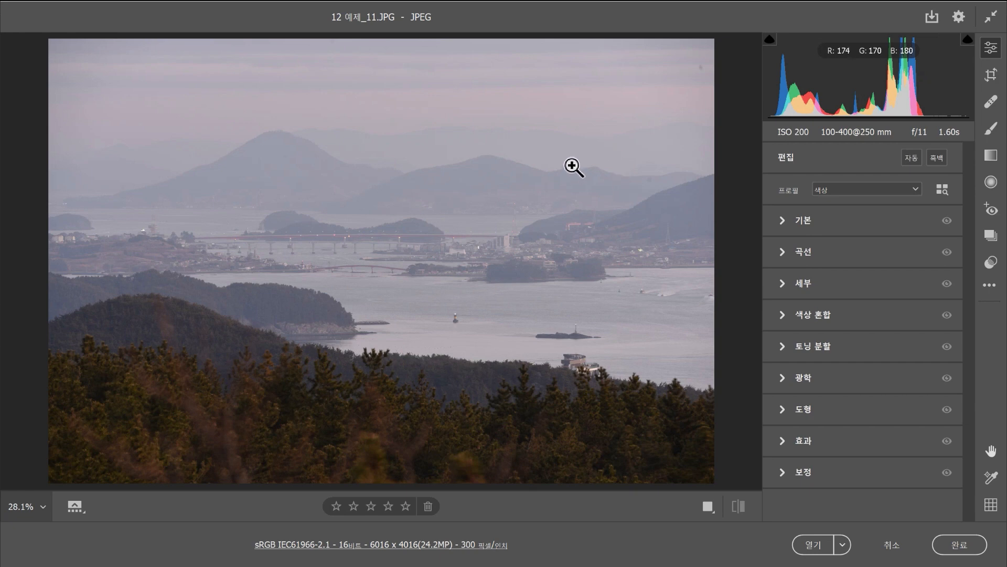
left_click(913, 158)
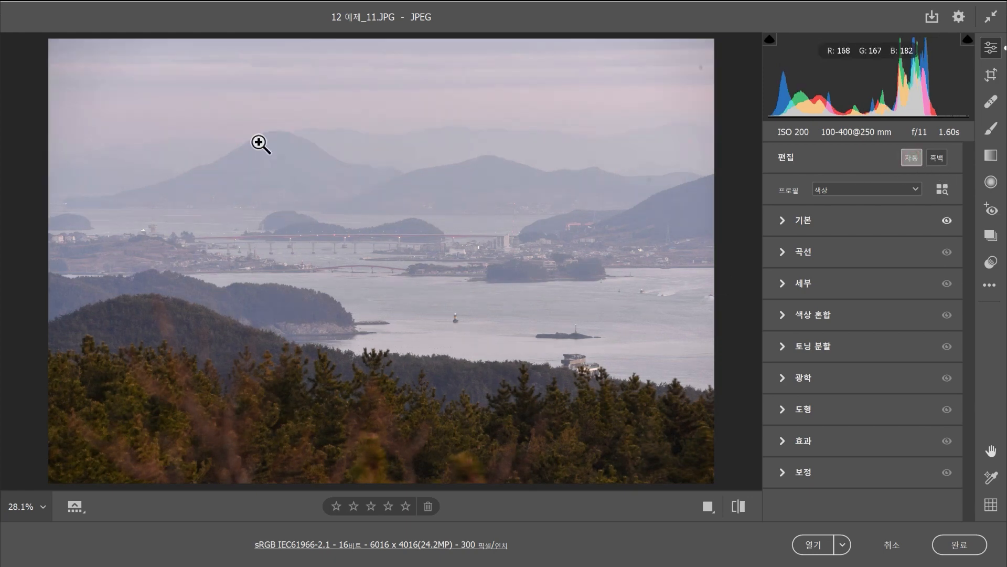
Step: Clear the haze from the seascape by setting Dehaze (안개 현상 제거) to +44 in the basic adjustments
left_click(780, 218)
scroll(966, 293, "down", 3)
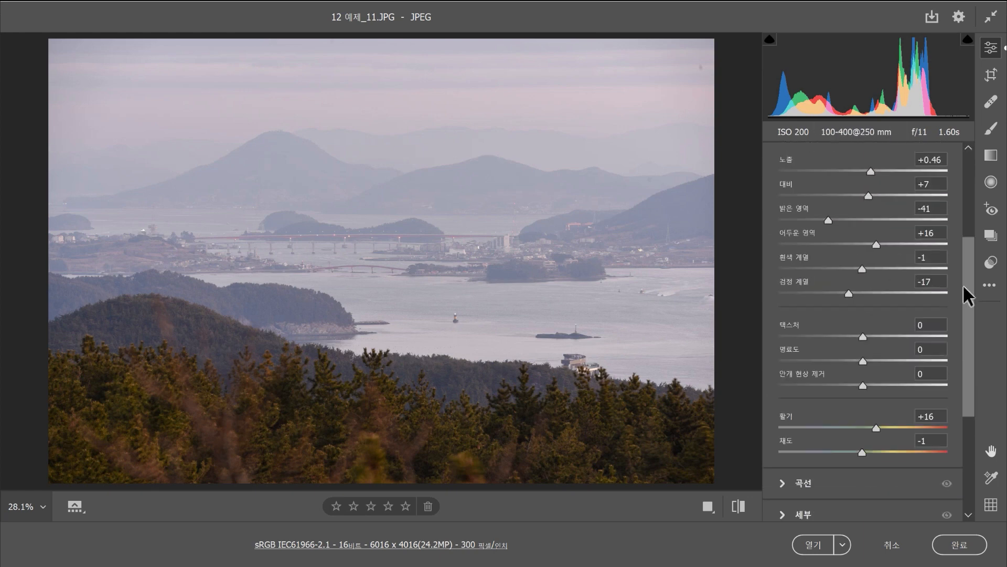
left_click_drag(862, 386, 901, 392)
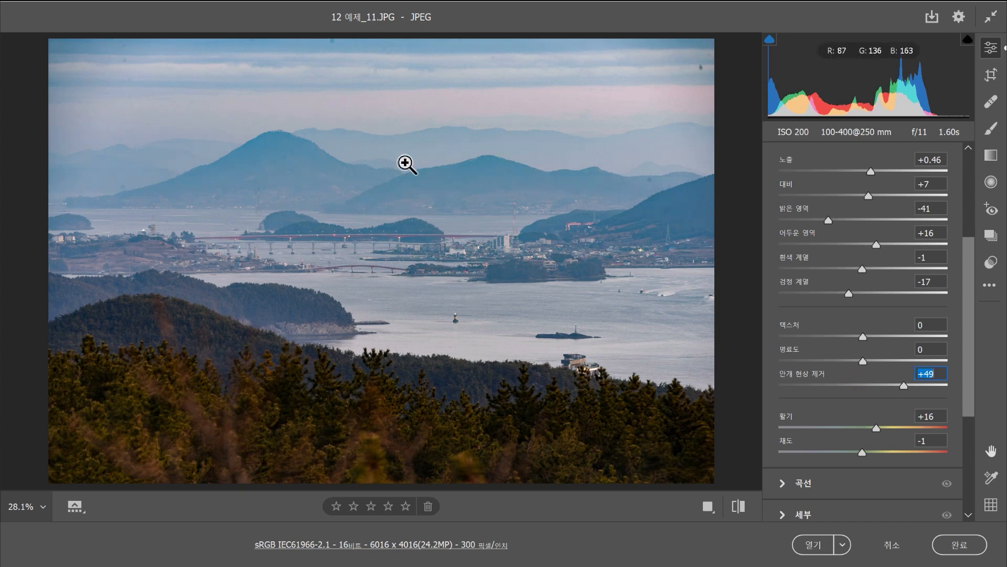
double_click(904, 388)
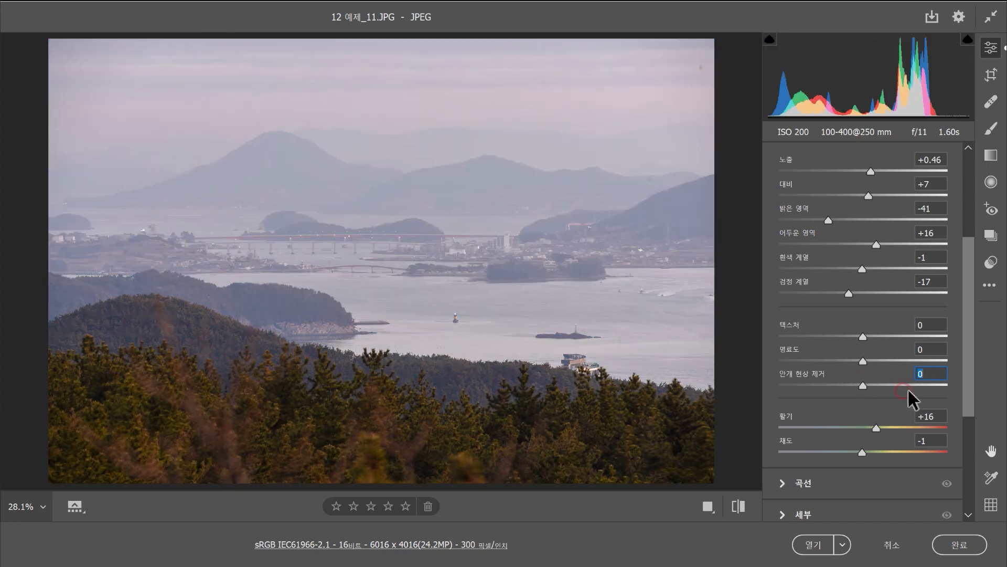
left_click_drag(866, 386, 902, 386)
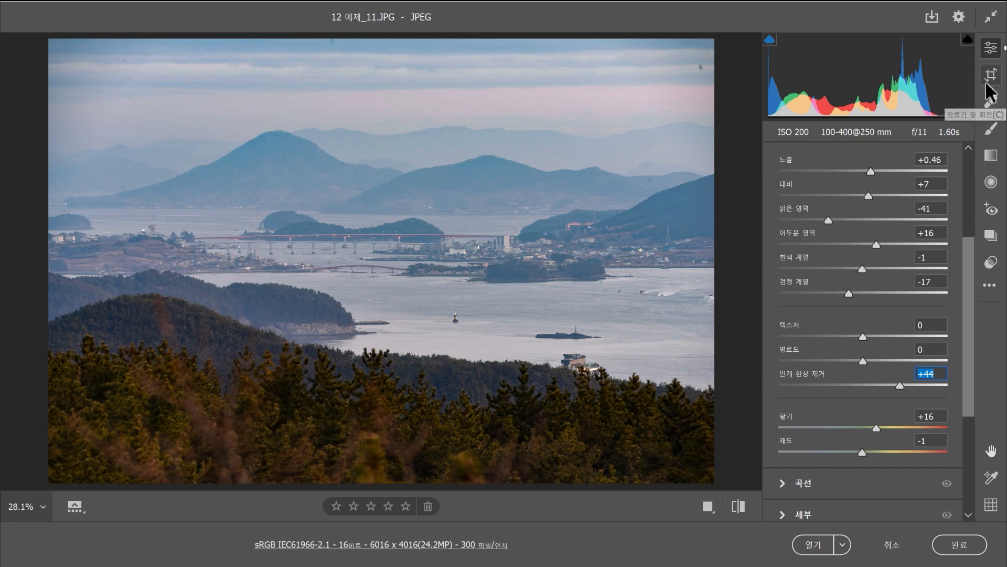
Step: Reduce the healing (복구) brush to size 4 and remove the dark spot in the photo's upper-right sky
left_click(999, 106)
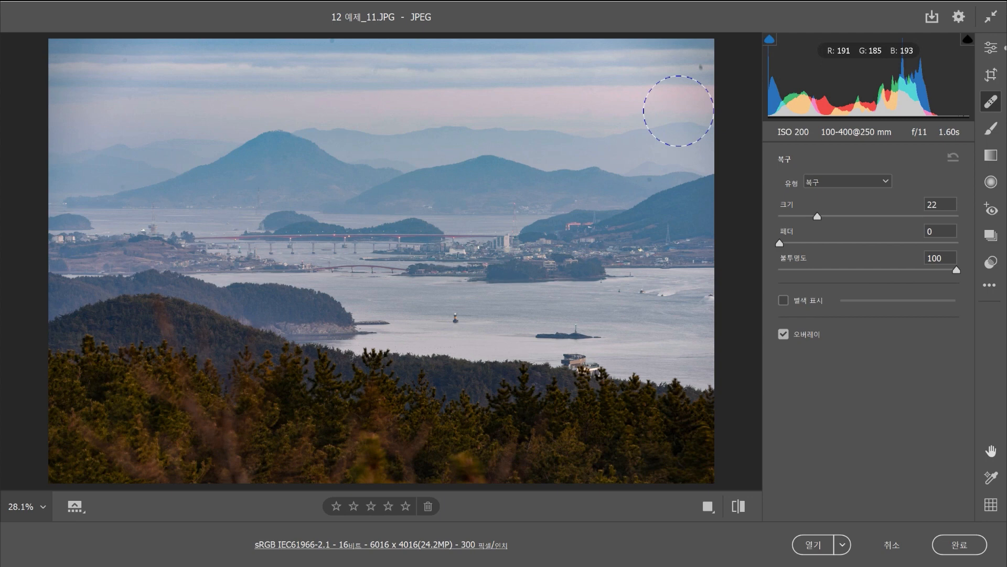
key("bracketleft")
key("bracketleft")
key("bracketleft")
key("bracketleft")
key("bracketleft")
key("bracketleft")
key("bracketleft")
key("bracketleft")
key("bracketleft")
key("bracketleft")
key("bracketleft")
left_click(701, 66)
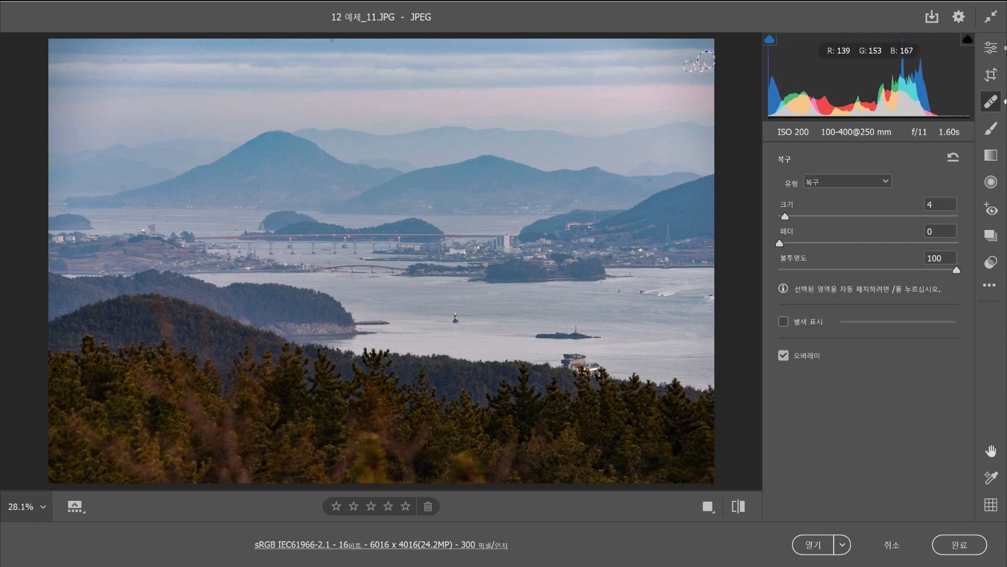
Step: Heal the remaining visible dust spots in the middle of the sky and over the distant hills
left_click(372, 73)
left_click(409, 44)
left_click(112, 190)
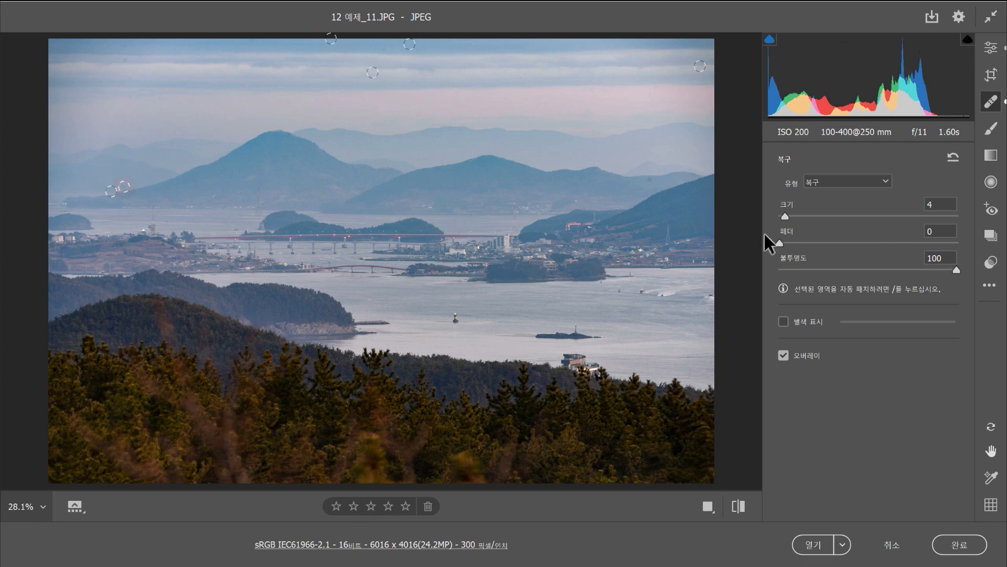
left_click(655, 183)
Step: Visualize spots (별색 표시) without the overlay, heal those in the photo's upper-left sky, and restore the normal view with the overlay
left_click(786, 355)
left_click(785, 323)
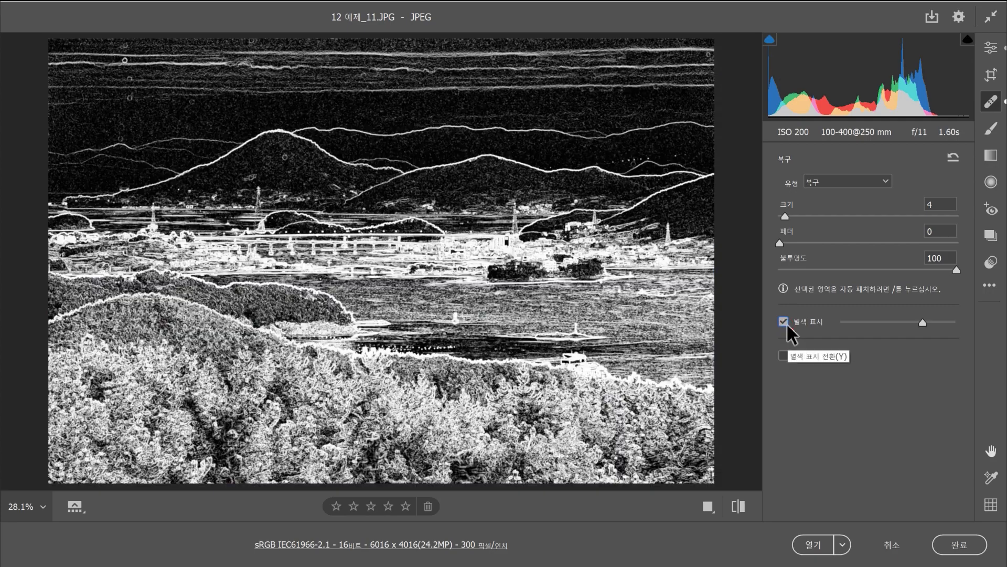
mouse_move(927, 321)
left_mouse_down()
mouse_move(873, 321)
mouse_move(944, 321)
mouse_move(911, 321)
mouse_move(923, 321)
left_mouse_up()
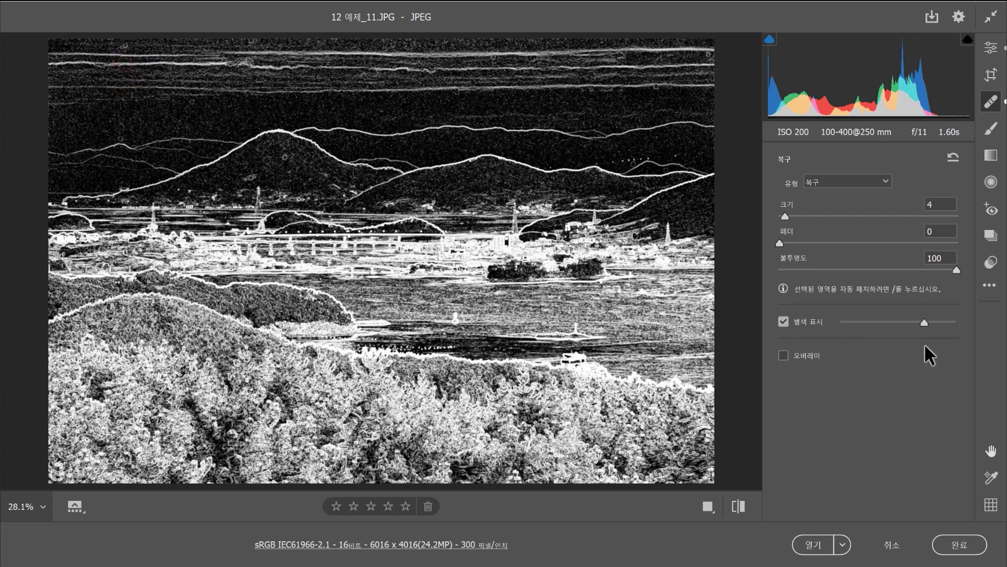
left_click(785, 321)
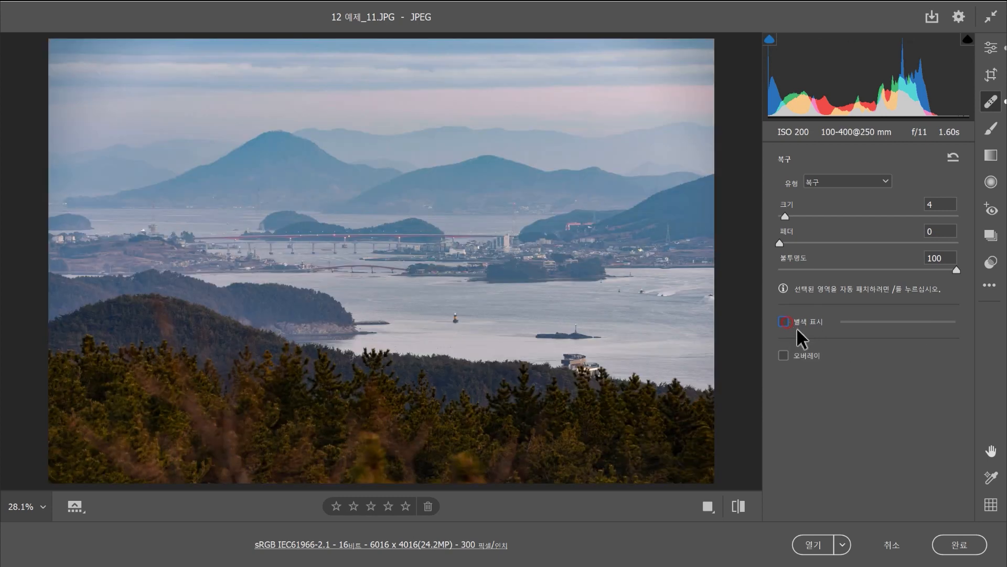
left_click(784, 356)
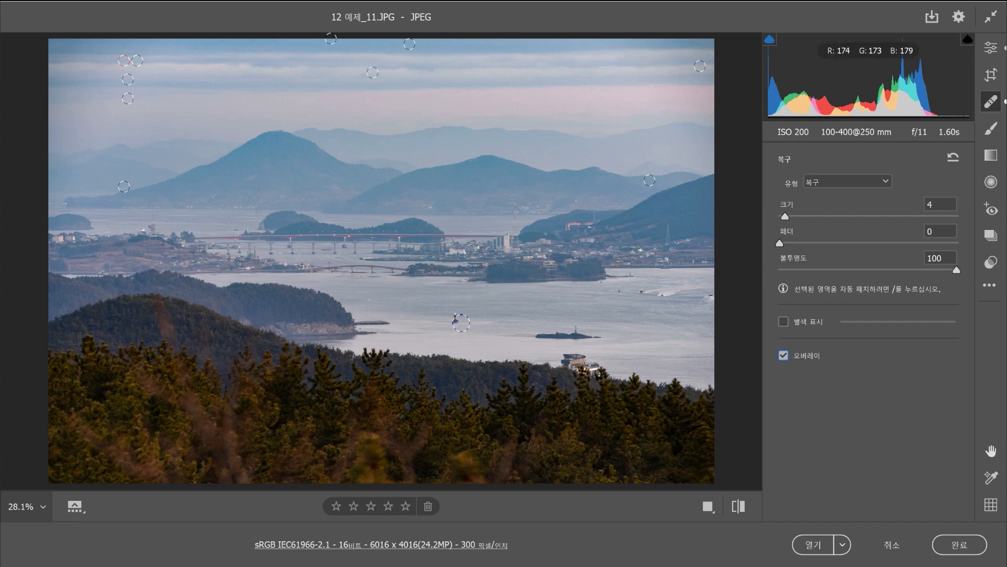
Step: Enlarge the healing brush to size 8, remove the buoy from the water, and close the photo without keeping the changes
key("bracketright")
key("bracketright")
key("bracketright")
key("bracketright")
left_click(453, 319)
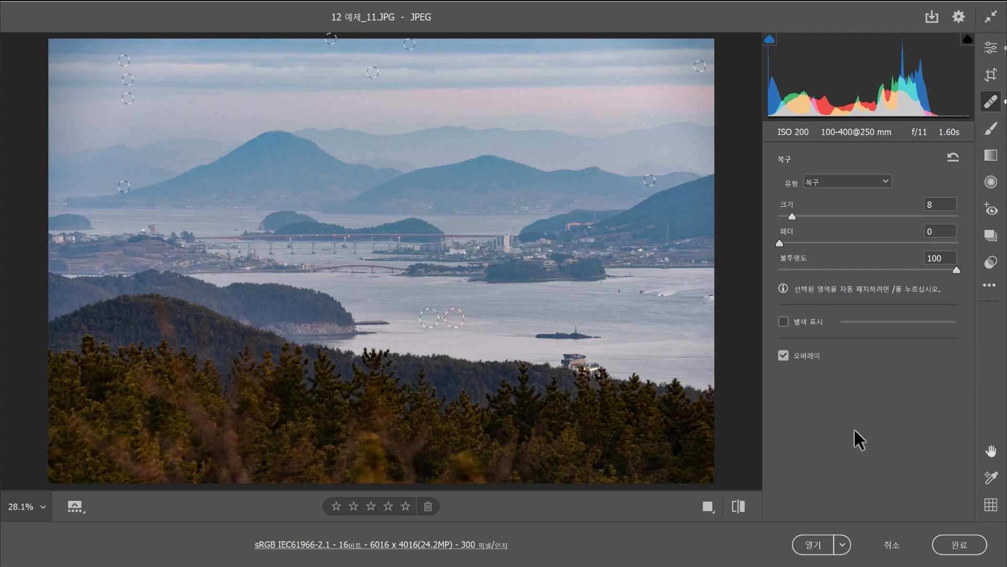
left_click(887, 541)
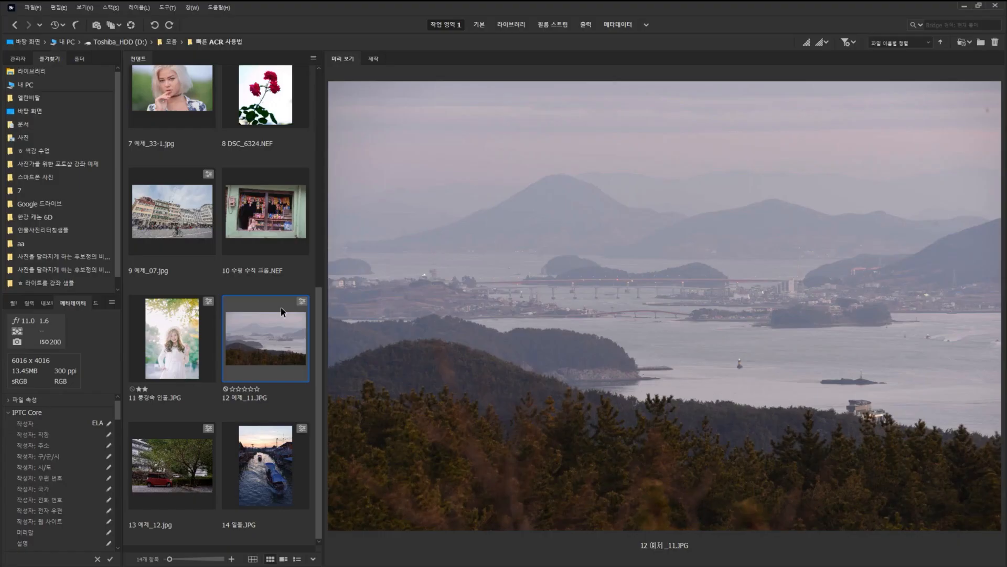
Step: Open 13 예제_12.jpg and brighten the red car with the Adjustment Brush at exposure +1.15
left_click(162, 467)
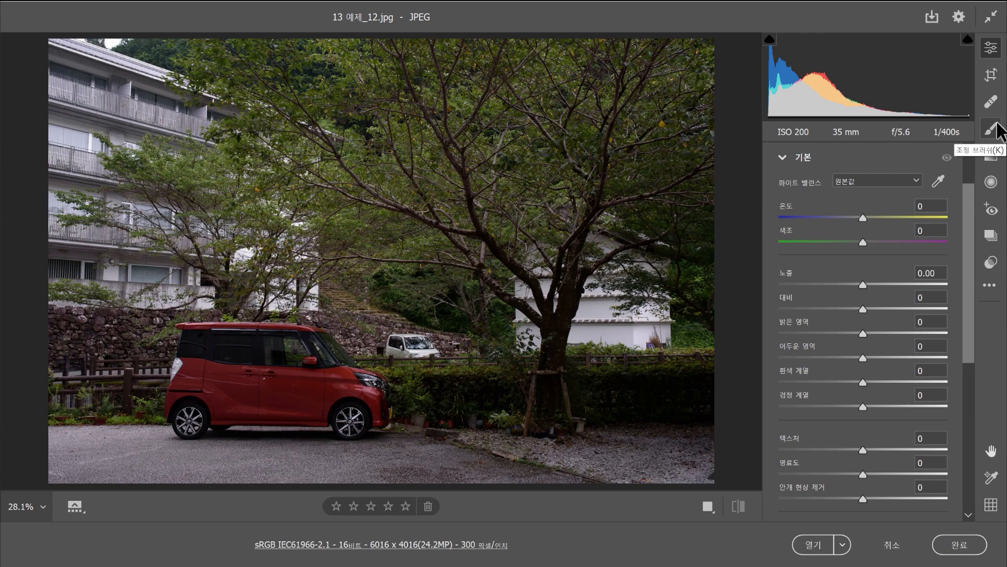
left_click(995, 130)
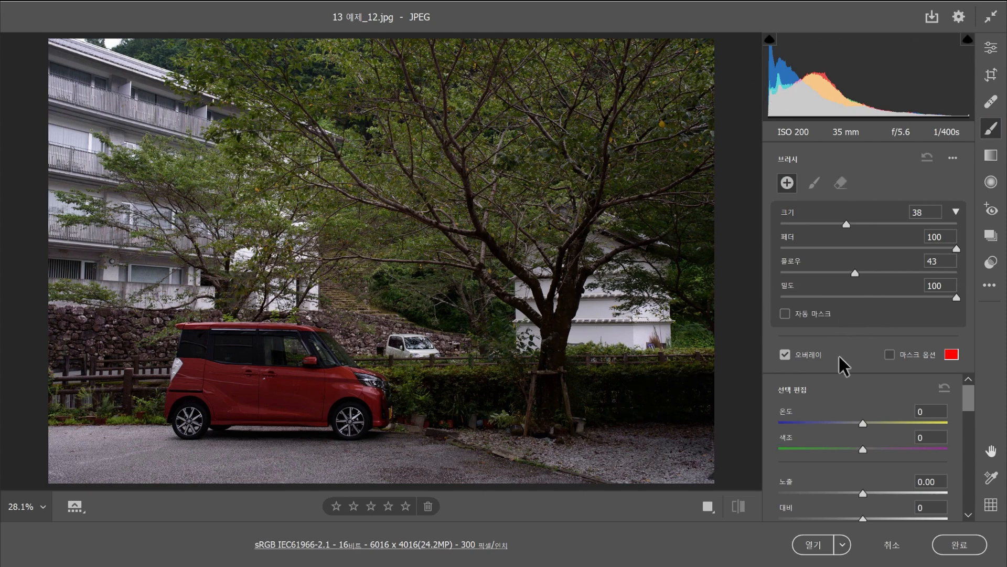
left_click_drag(859, 494, 885, 493)
mouse_move(294, 370)
left_mouse_down()
mouse_move(242, 302)
mouse_move(253, 347)
mouse_move(275, 365)
mouse_move(226, 381)
mouse_move(293, 371)
mouse_move(407, 389)
left_mouse_up()
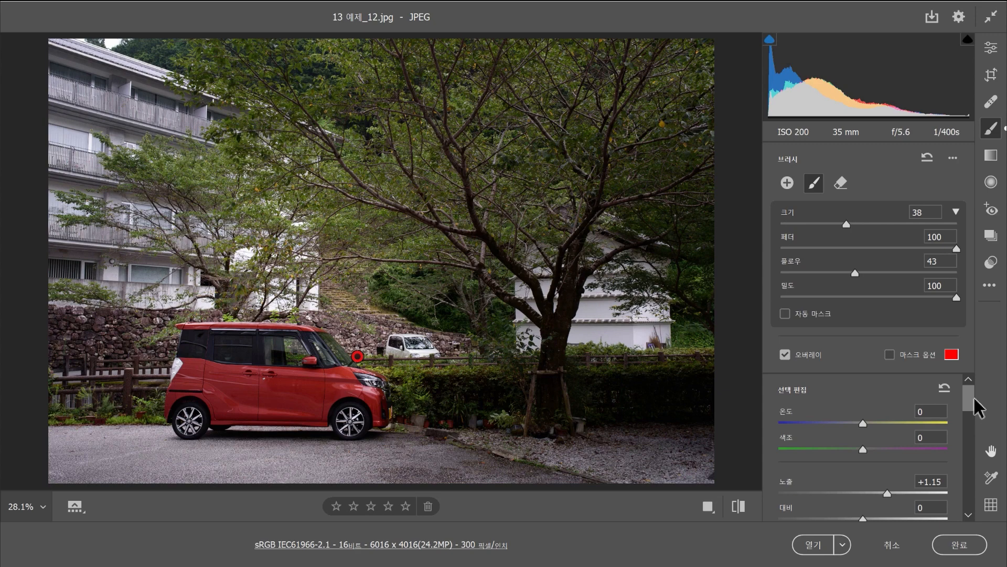
Step: Set the brushed area's temperature to +21, extend the brushing over the large tree, and close the photo without keeping the changes
left_click_drag(859, 422, 875, 421)
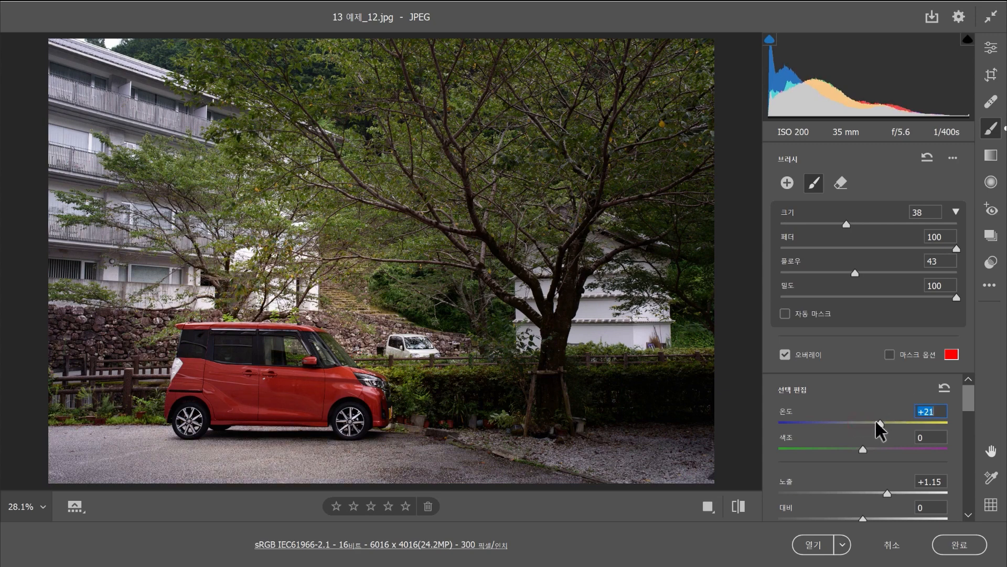
left_click_drag(483, 131, 515, 174)
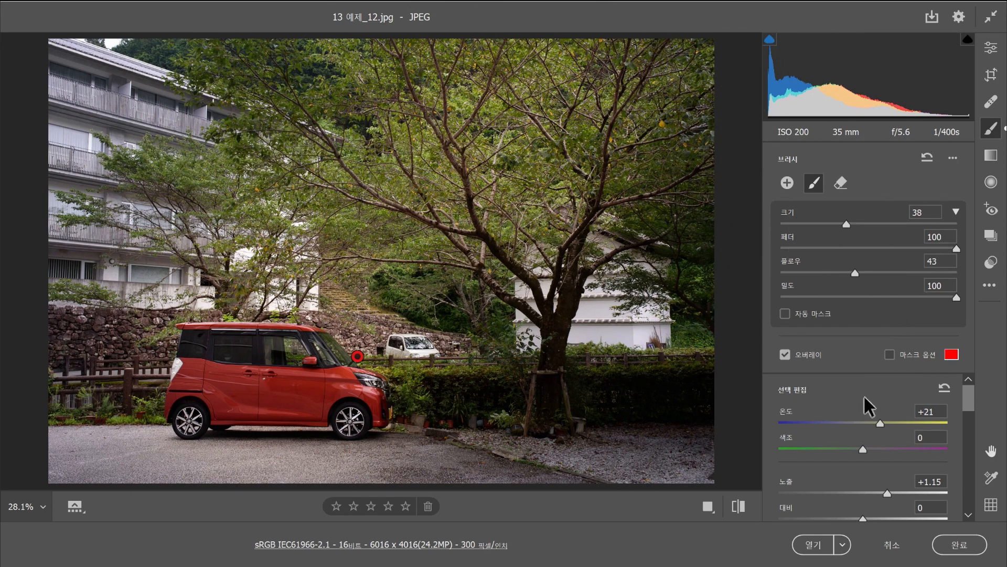
left_click_drag(970, 406, 969, 386)
left_click(884, 547)
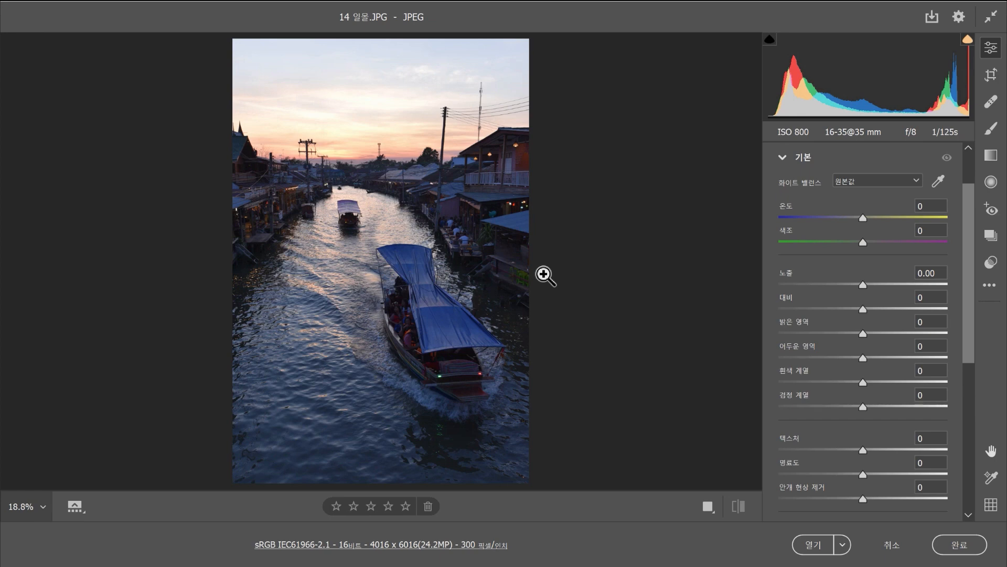
Step: Add a Graduated Filter from the top of the sky to just below the horizon, with highlights -45 and Dehaze +70
left_click(992, 154)
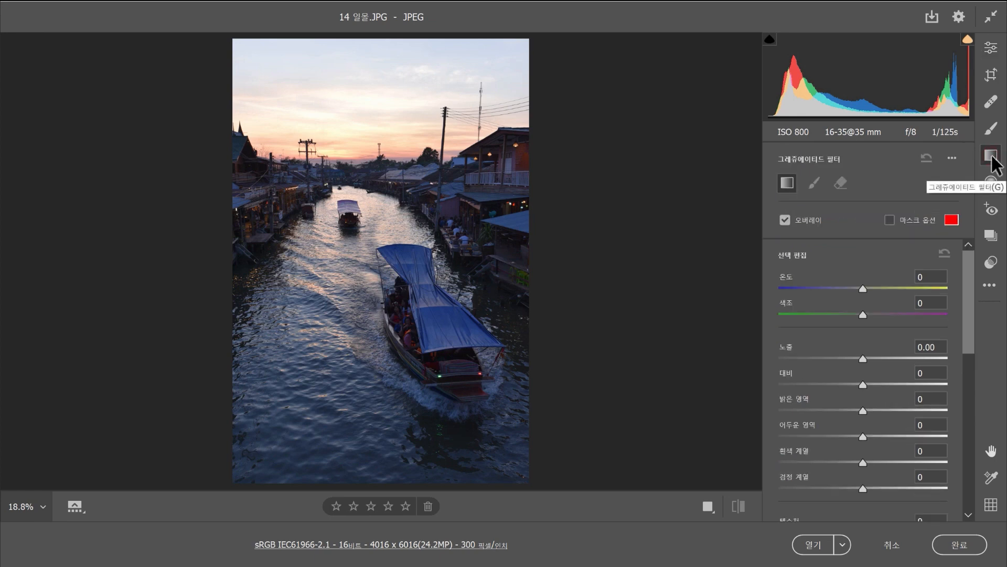
left_click_drag(968, 294, 968, 333)
left_click_drag(870, 303, 822, 302)
left_click_drag(862, 476, 922, 476)
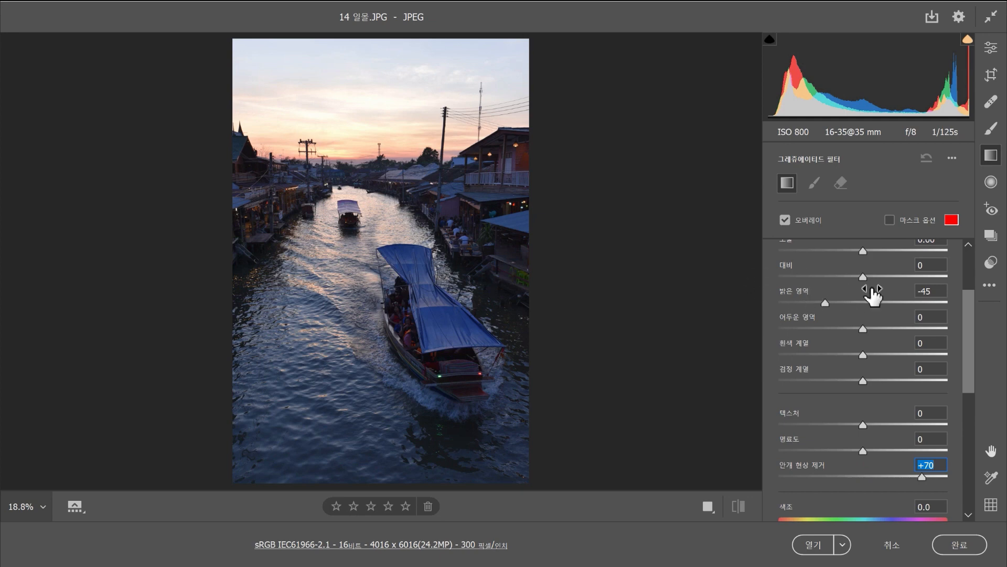
left_click_drag(365, 57, 366, 196)
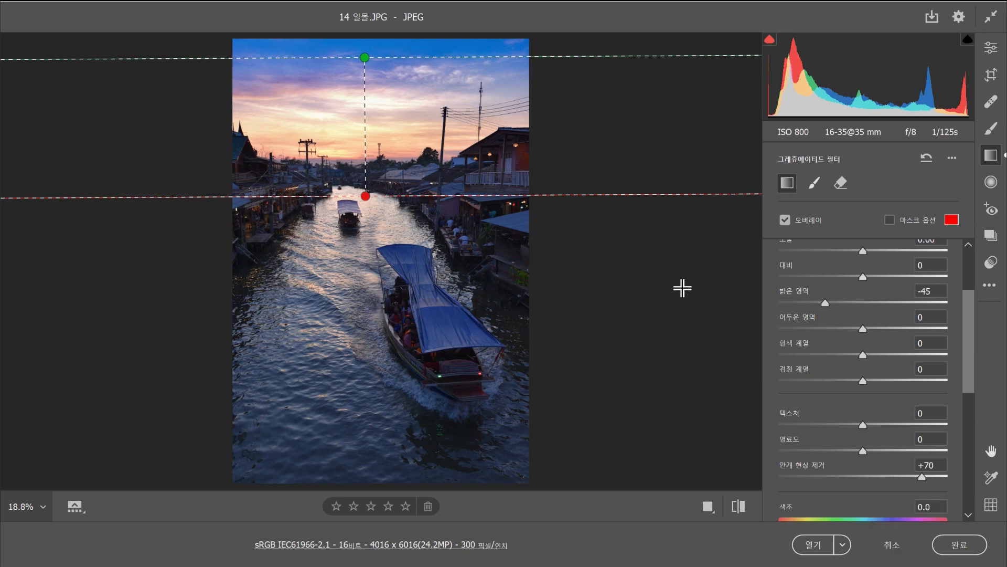
Step: Add a Radial Filter around the large boat with exposure +1.20, tilting the ellipse along the boat's length
left_click(989, 185)
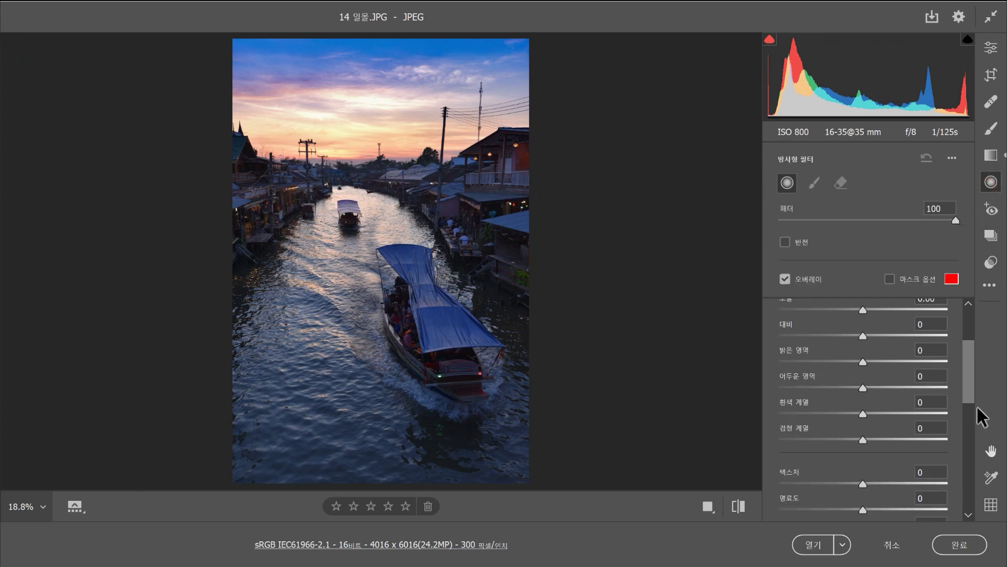
scroll(974, 394, "up", 3)
left_click_drag(863, 417, 888, 417)
mouse_move(364, 234)
left_mouse_down()
mouse_move(420, 340)
mouse_move(342, 246)
mouse_move(394, 327)
left_mouse_up()
left_click_drag(354, 182, 329, 233)
mouse_move(445, 308)
left_mouse_down()
mouse_move(454, 315)
mouse_move(446, 301)
left_mouse_up()
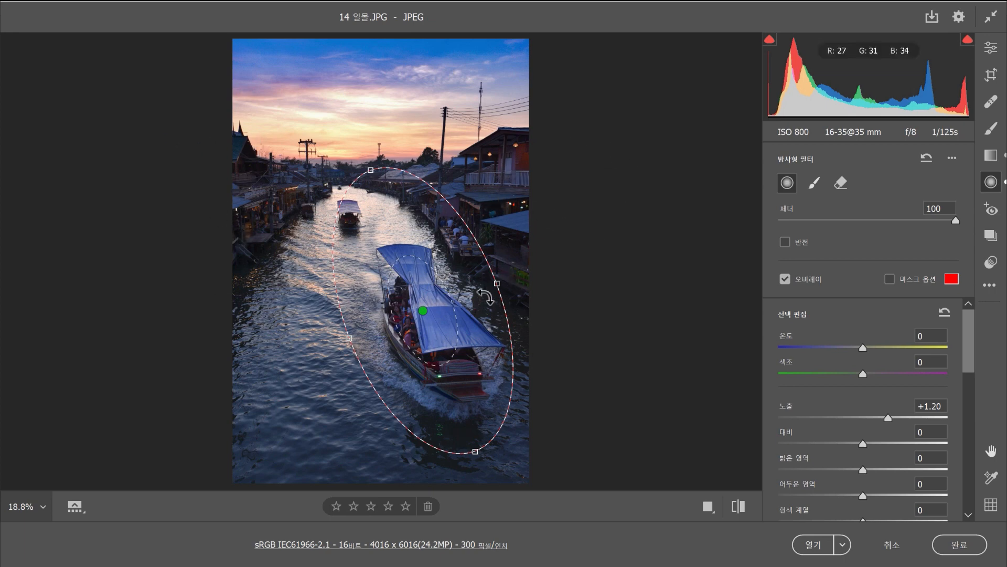
Step: Shift the radial ellipse so it is centred on the boat's canopy, and close the photo without keeping the changes
left_click_drag(431, 292, 414, 306)
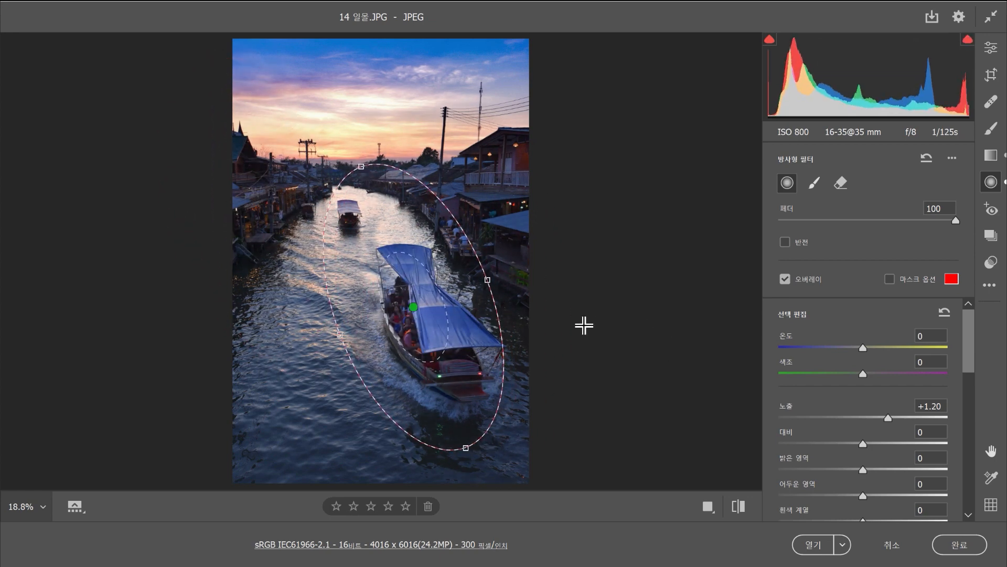
left_click_drag(446, 332, 460, 336)
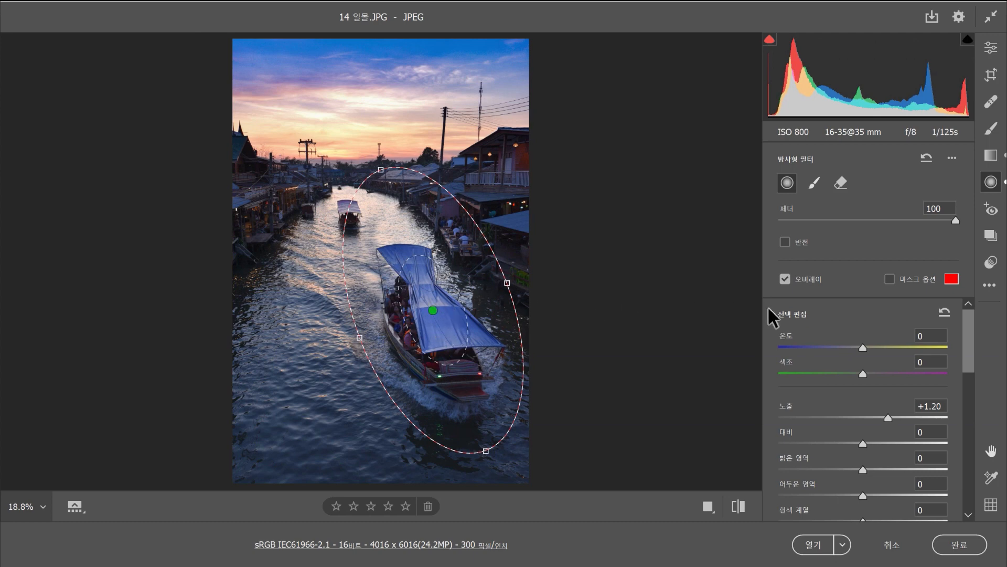
left_click(903, 546)
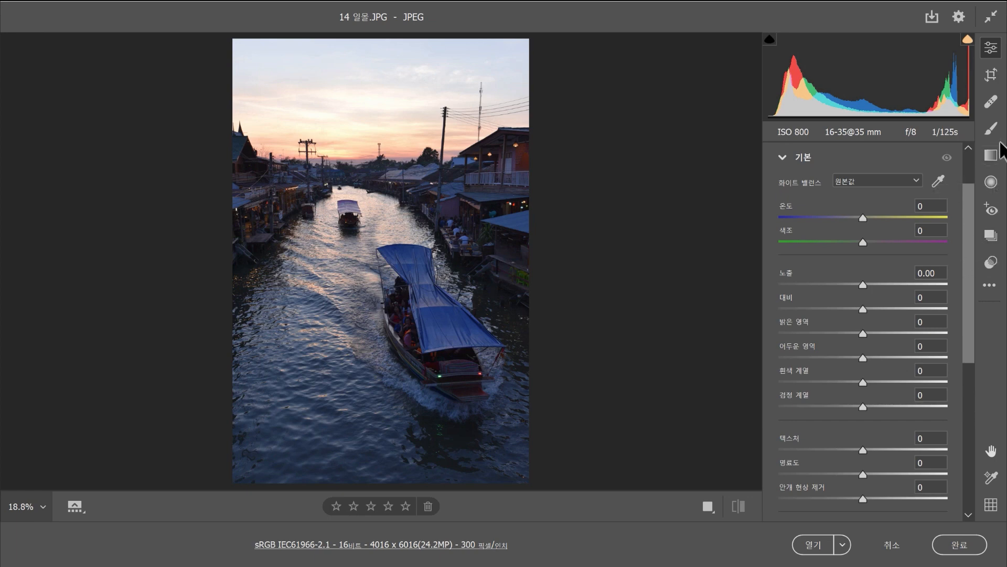
Step: Add a Graduated Filter from the upper sky to just below the horizon, with highlights -46 and Dehaze +76
left_click(991, 155)
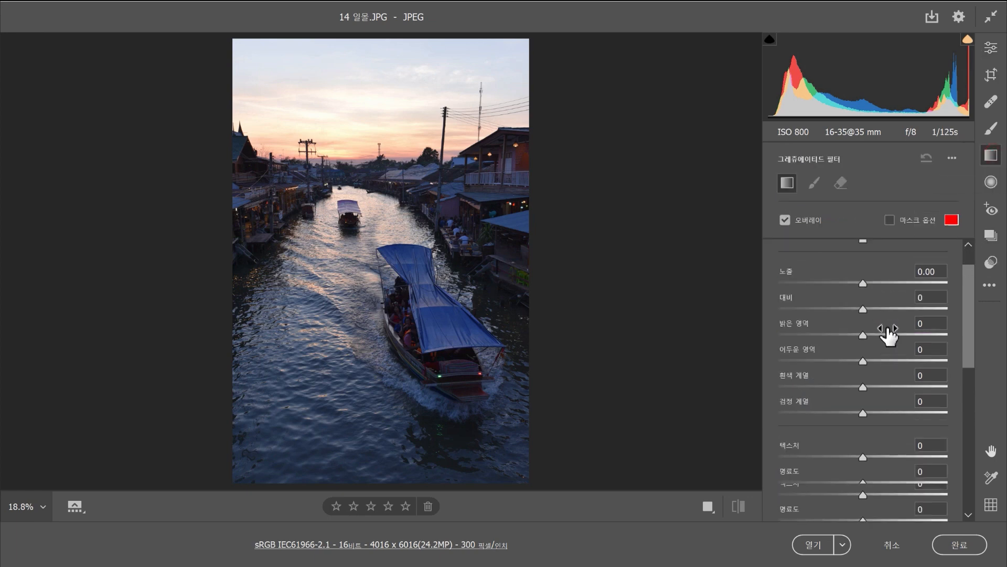
left_click_drag(863, 328, 825, 334)
scroll(892, 378, "down", 2)
left_click_drag(858, 425, 900, 426)
left_click_drag(368, 61, 368, 192)
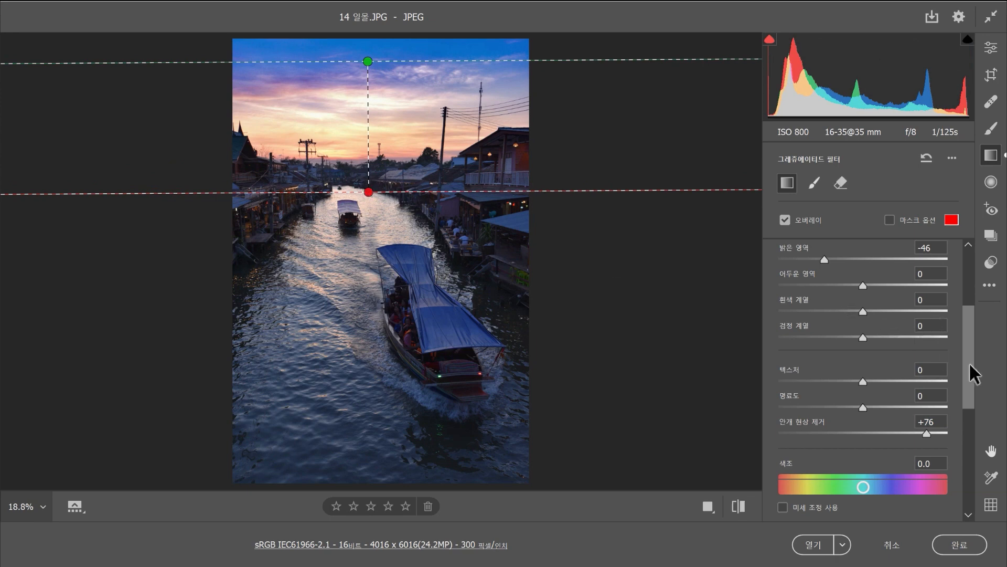
Step: Add a Radial Filter over the large boat at exposure +1.85 and a second, smaller one over the distant boat
left_click_drag(968, 362, 969, 311)
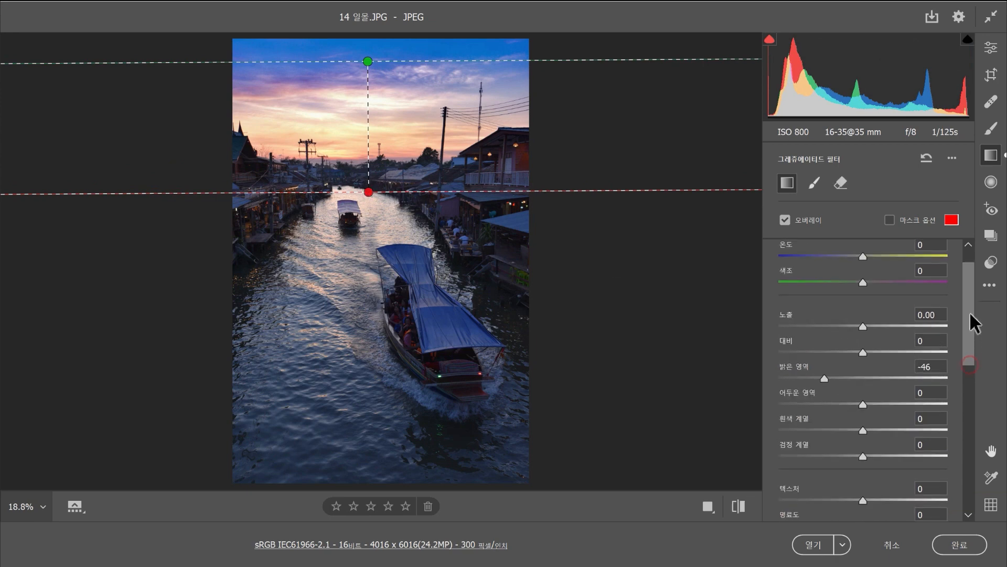
left_click(991, 182)
left_click_drag(440, 361, 441, 362)
left_click_drag(389, 233, 436, 317)
left_click_drag(871, 417, 901, 423)
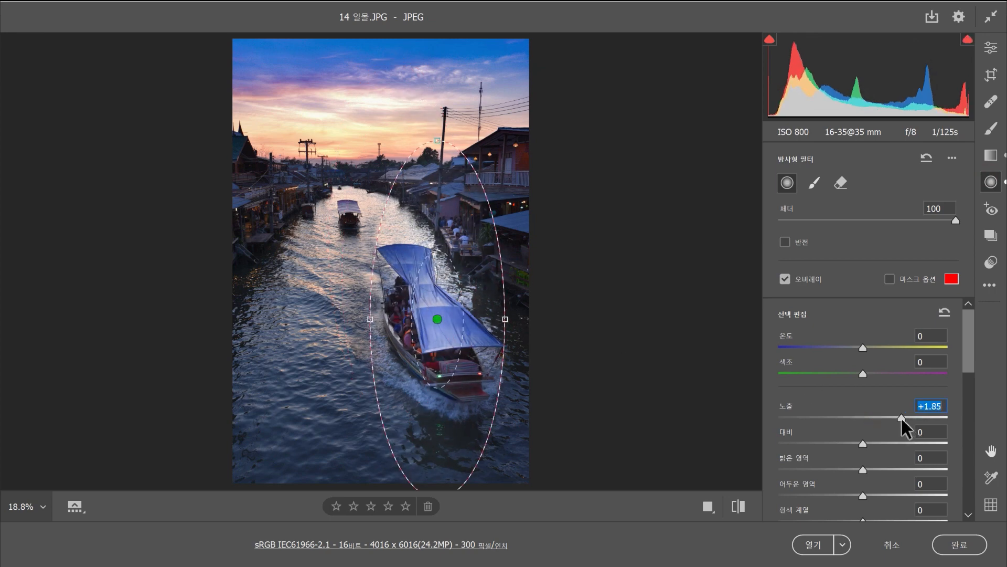
left_click_drag(432, 208, 412, 206)
mouse_move(332, 181)
left_mouse_down()
mouse_move(367, 225)
mouse_move(343, 216)
left_mouse_up()
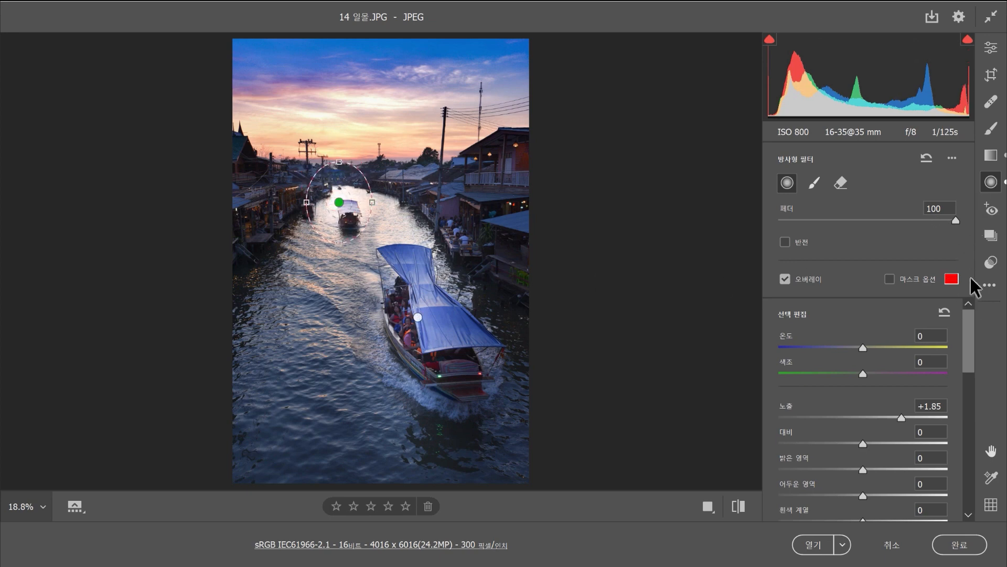
Step: Save the current edits of the sunset photo as a new snapshot under the default name
left_click(991, 236)
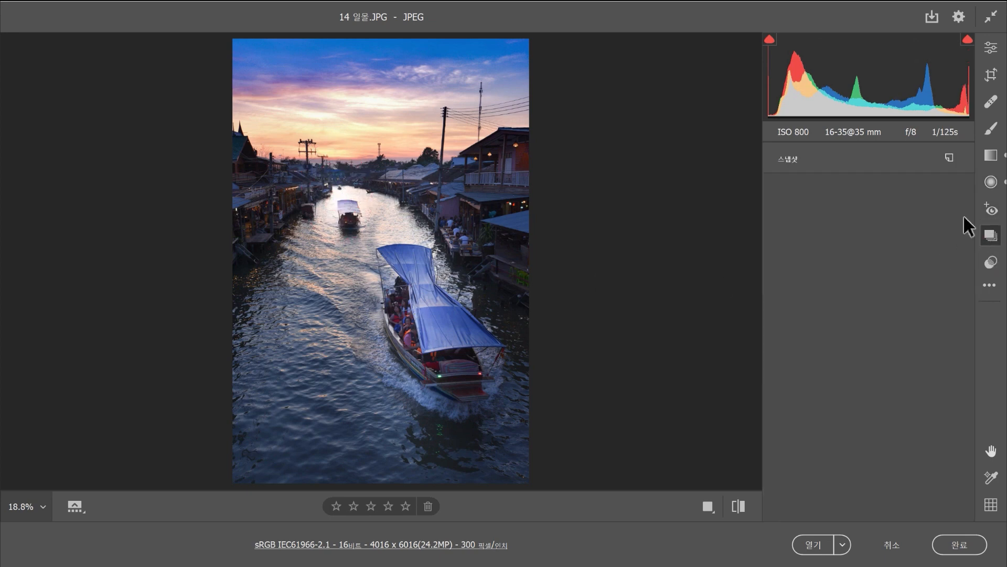
left_click(950, 157)
left_click(617, 198)
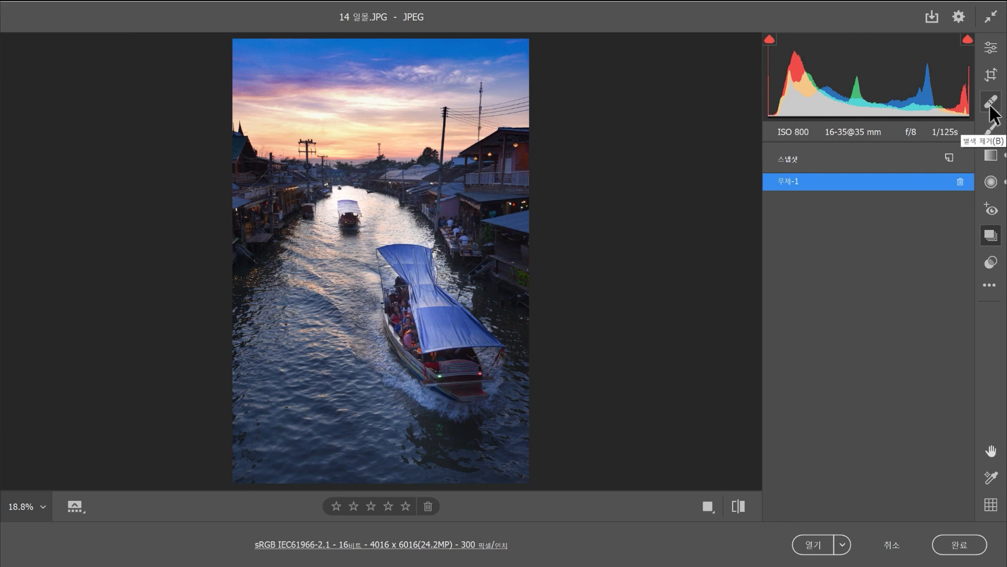
Step: Set the photo's exposure to +0.20, shadows to -47, blacks to +21, clarity to +43 and Dehaze to -35
left_click(992, 50)
left_click_drag(856, 284, 859, 284)
left_click_drag(846, 347, 808, 360)
left_click_drag(863, 407, 880, 419)
left_click_drag(892, 475, 843, 499)
left_click(879, 493)
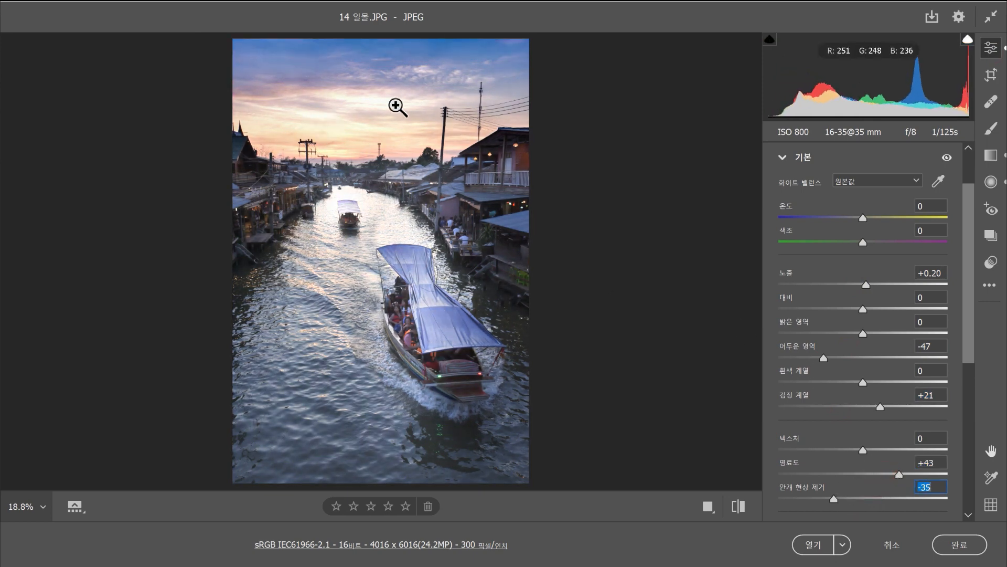
Step: Restore the photo to the saved snapshot and delete that snapshot from the list
left_click(990, 237)
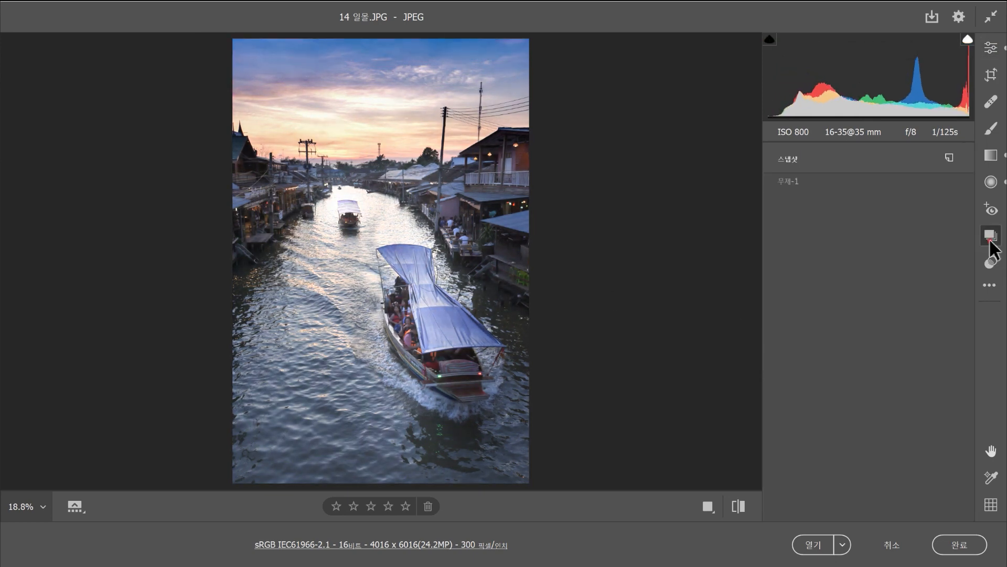
left_click(785, 187)
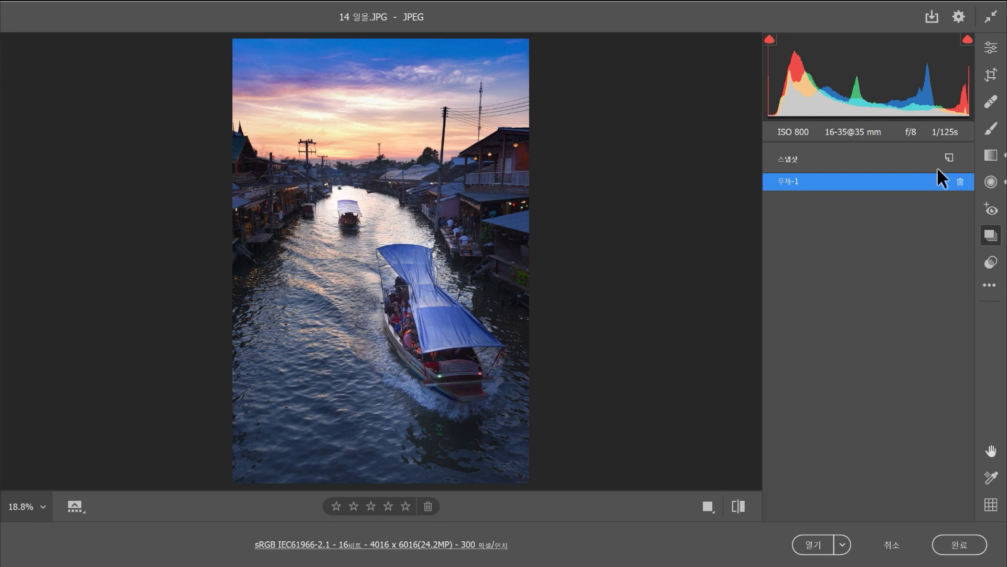
left_click(960, 182)
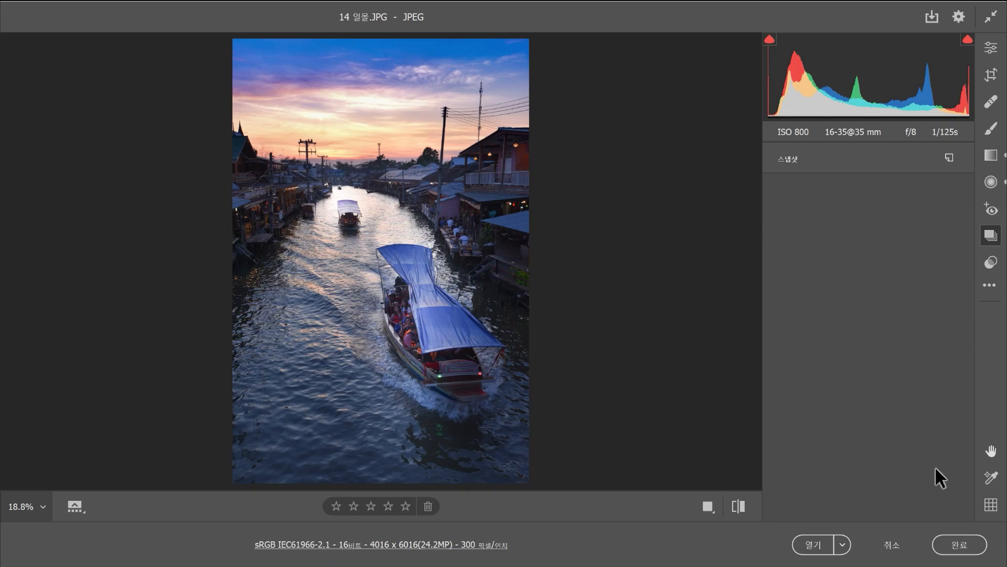
Step: Close the sunset photo without keeping the changes and open 11 풍경속 인물.JPG in the Camera Raw Filter
left_click(903, 550)
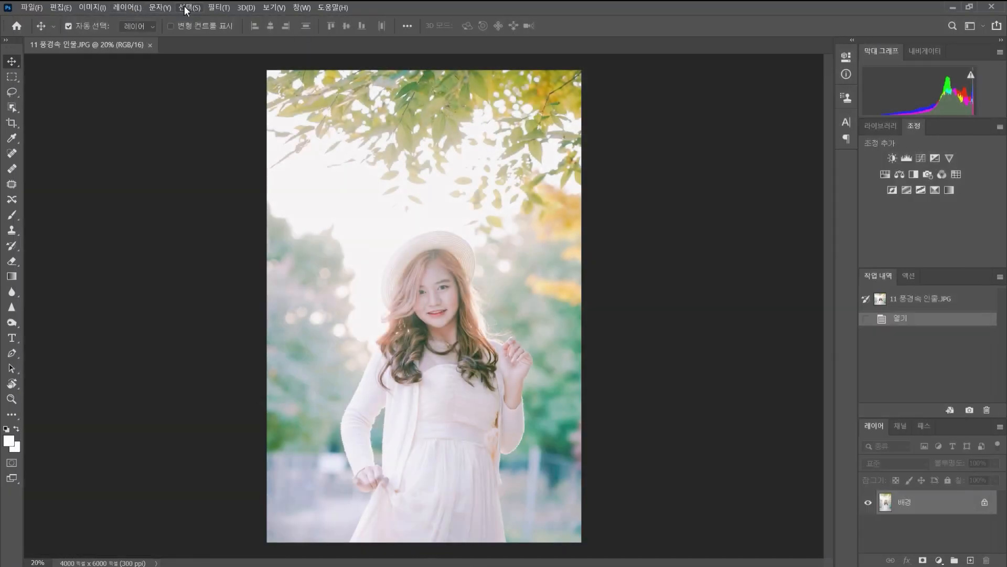
left_click(217, 8)
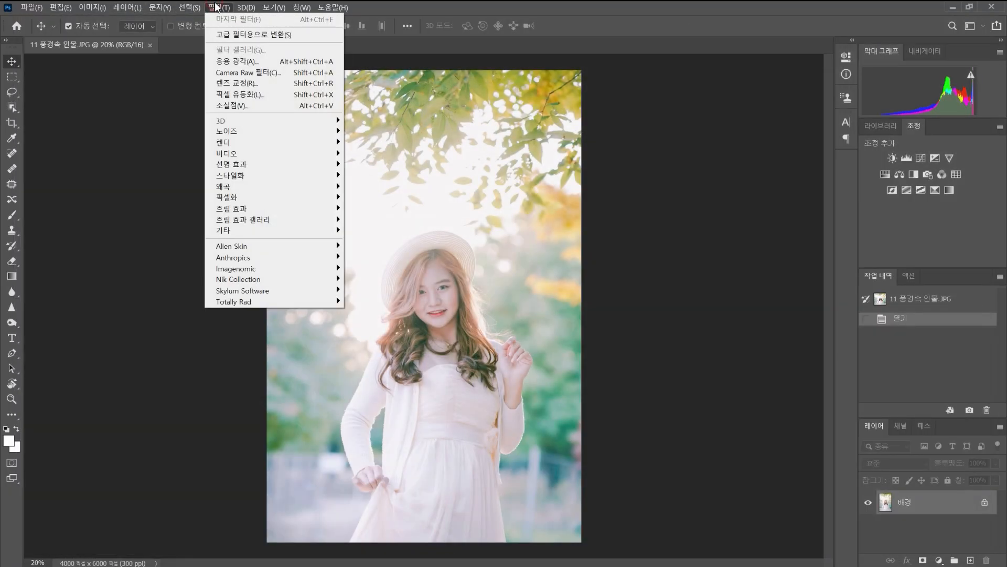
left_click(250, 74)
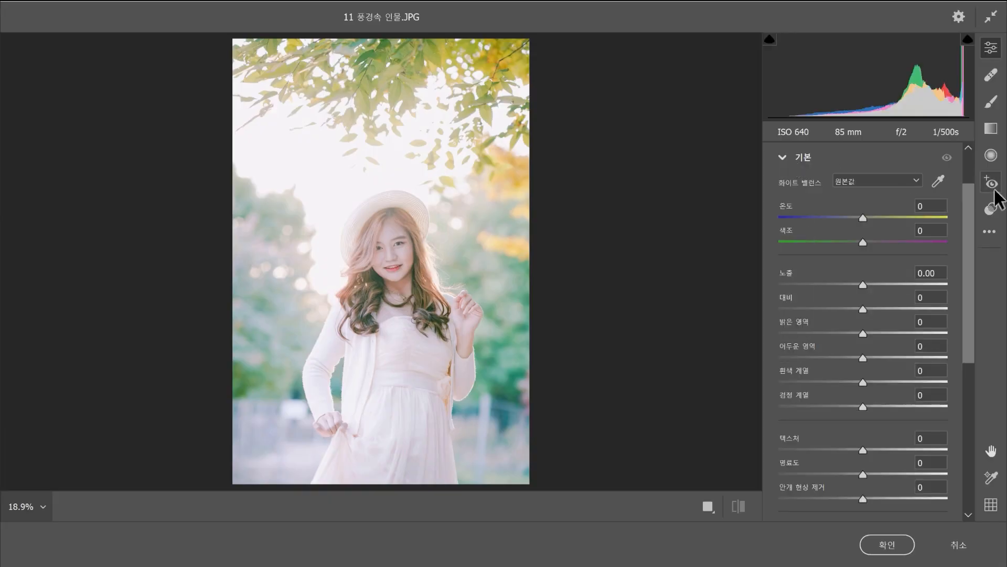
Step: Preview several presets on the portrait and apply cherry fantasy 0403 from the EL PHOTOGRAPHY CHERRY FANTASY group
left_click(992, 209)
scroll(866, 315, "down", 2)
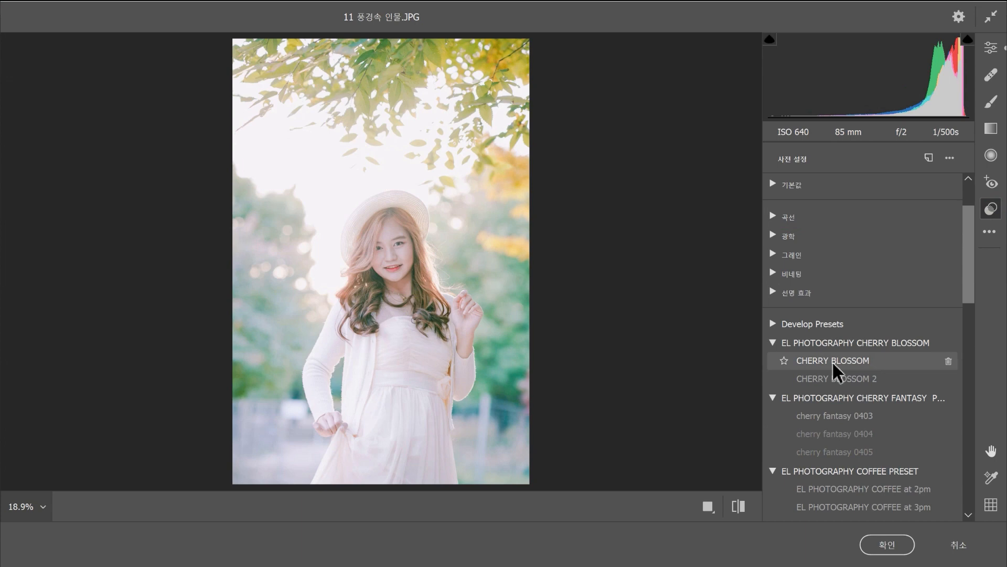
scroll(832, 361, "down", 1)
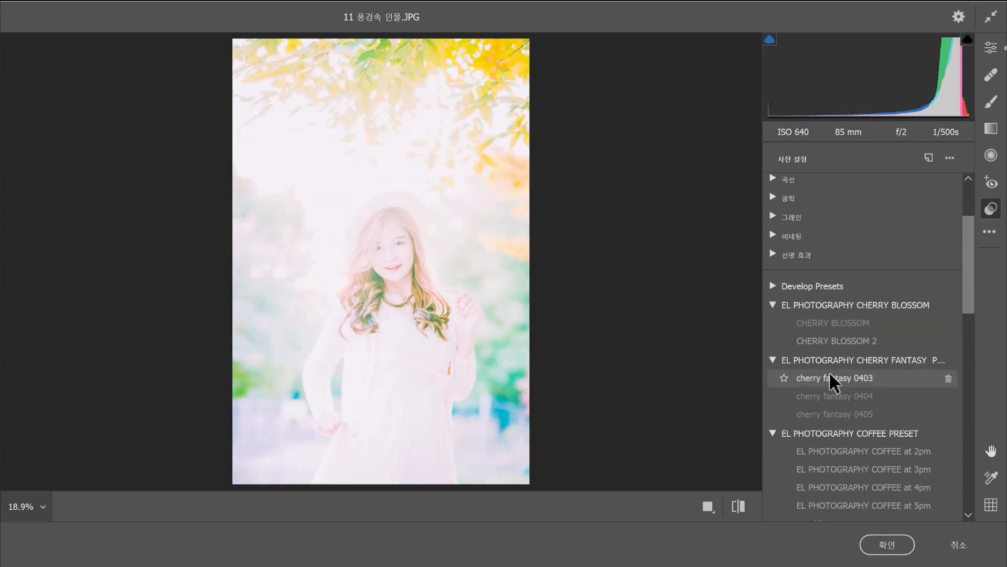
scroll(830, 374, "down", 3)
scroll(828, 367, "down", 3)
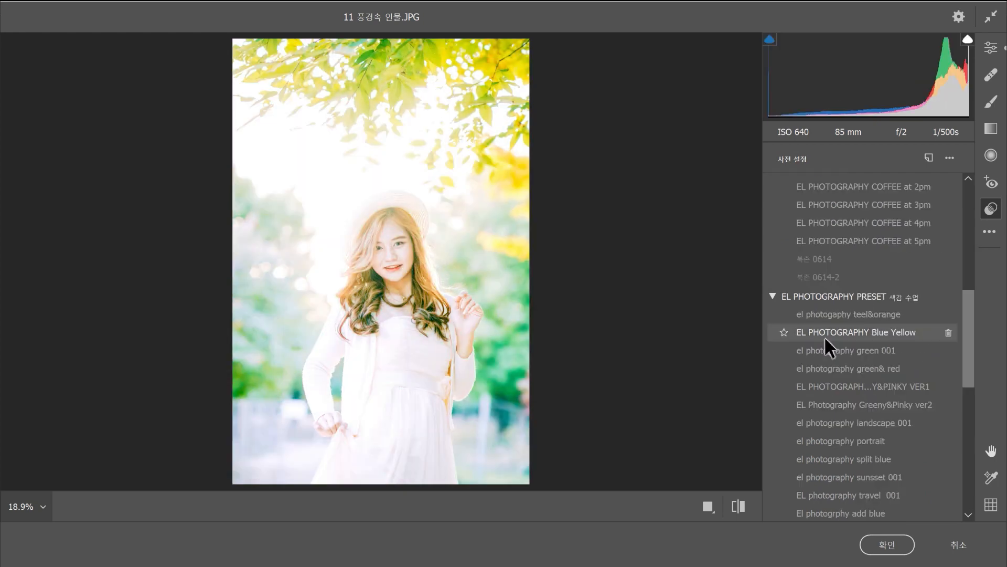
scroll(823, 336, "up", 1)
scroll(832, 316, "up", 1)
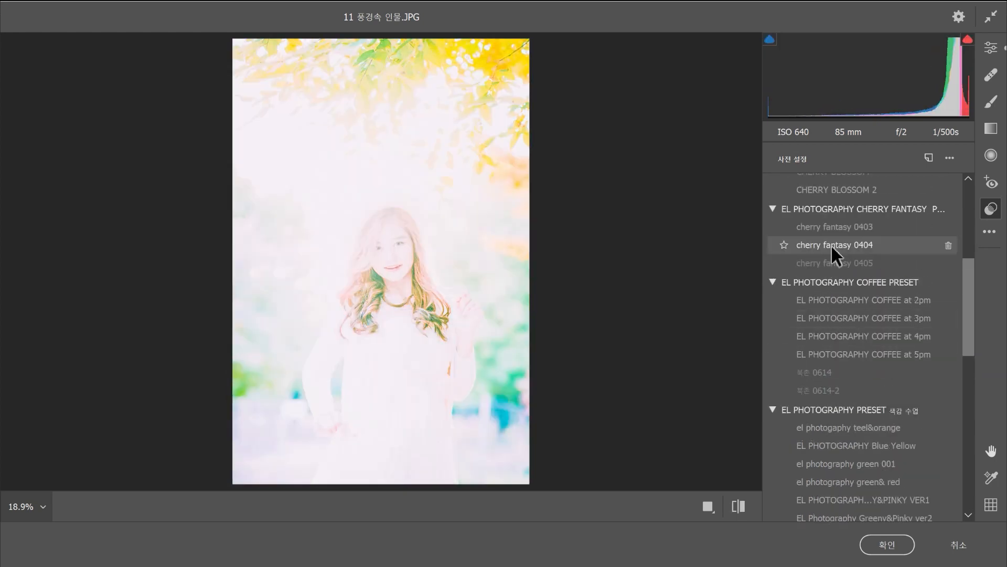
left_click(832, 226)
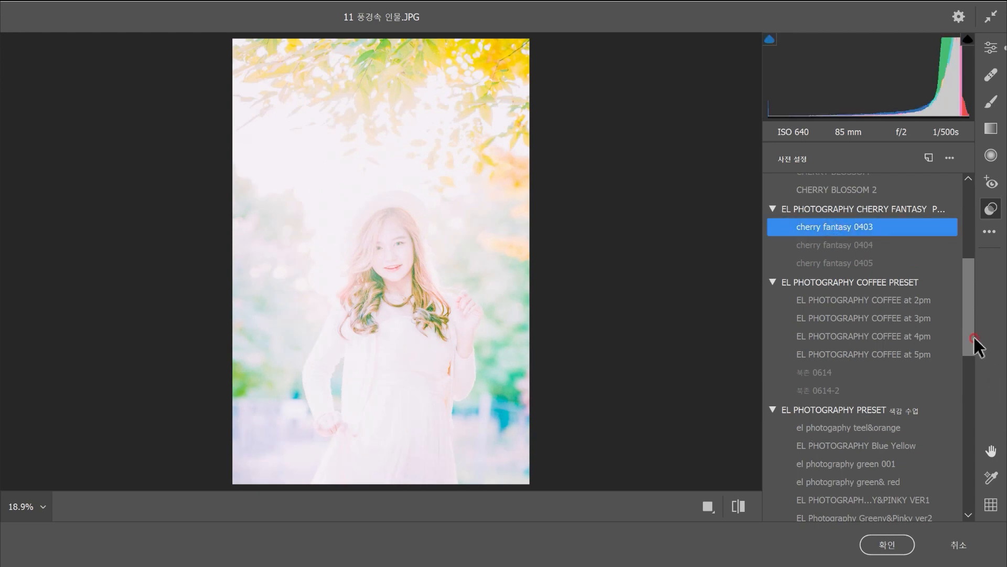
Step: Lower the exposure of the preset-treated portrait to +0.12 in the basic adjustments
left_click_drag(970, 295, 970, 180)
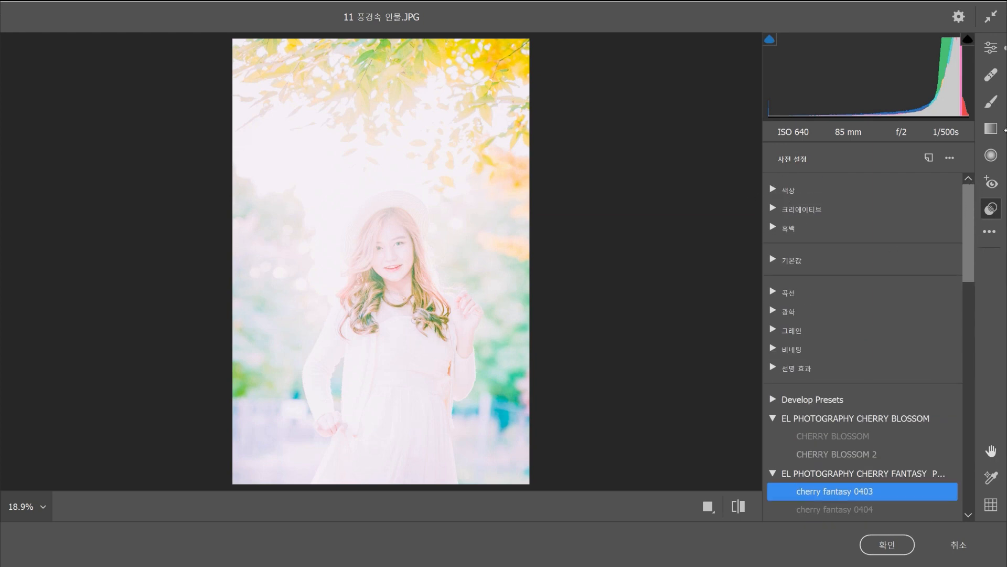
left_click(990, 48)
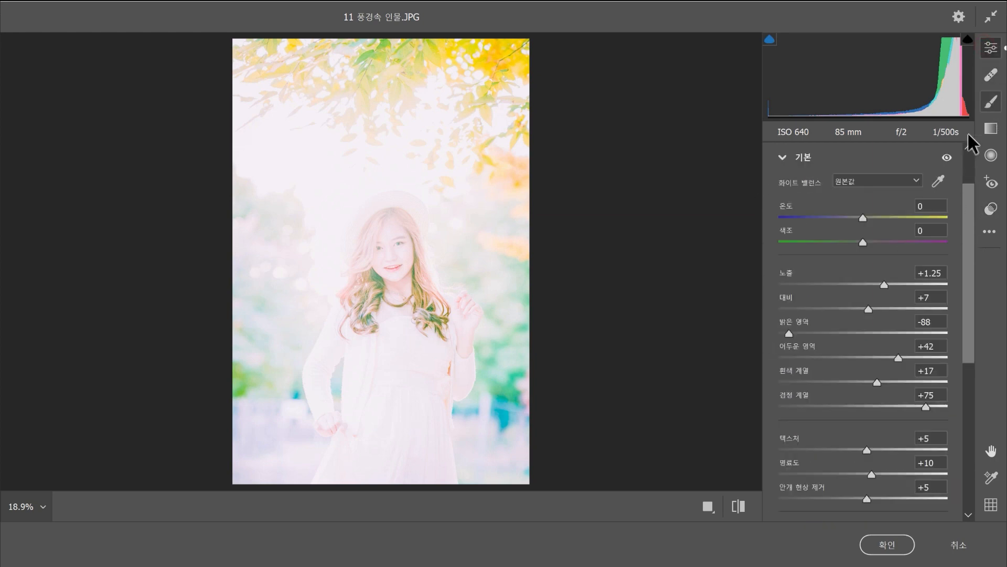
left_click_drag(884, 285, 862, 285)
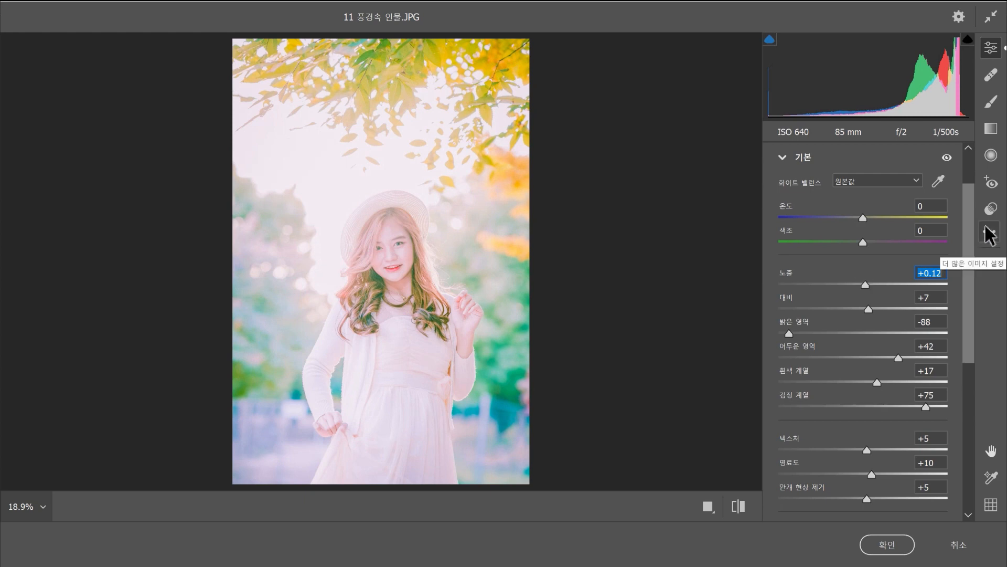
Step: Reset the portrait's adjustments to its opening state, and look at the commands for loading and saving settings
left_click(992, 209)
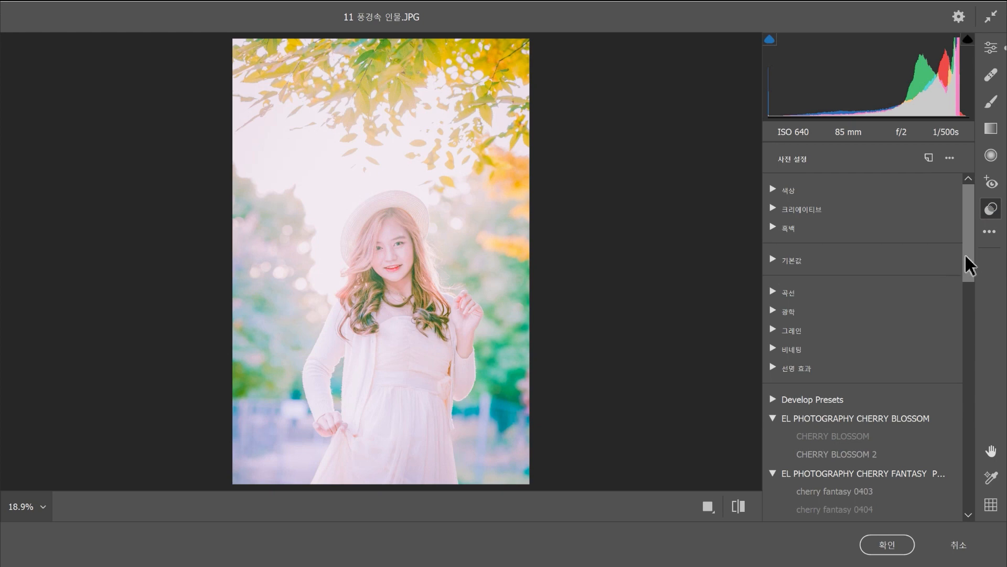
left_click_drag(965, 255, 965, 324)
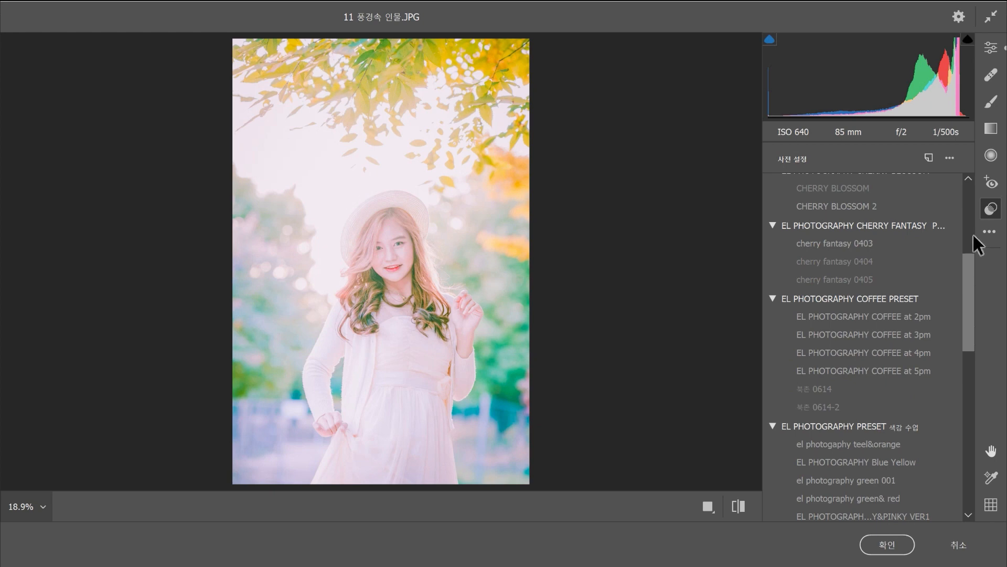
left_click(990, 233)
left_click(989, 232)
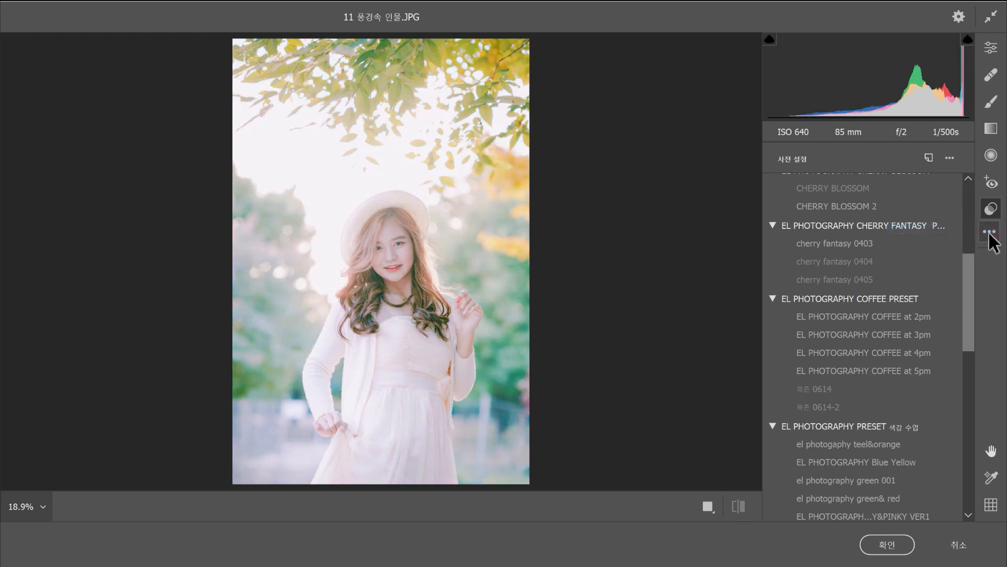
left_click(989, 233)
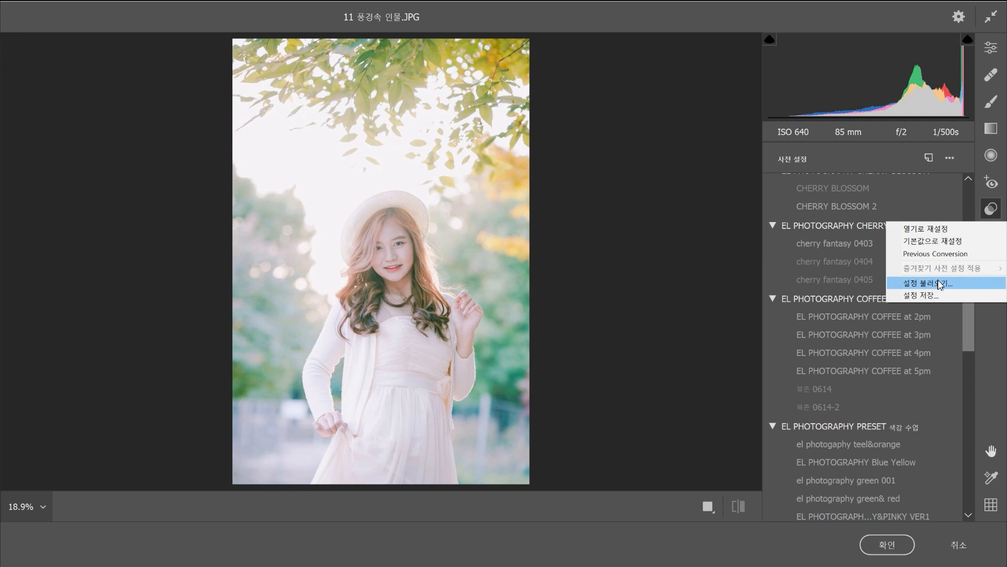
left_click(968, 375)
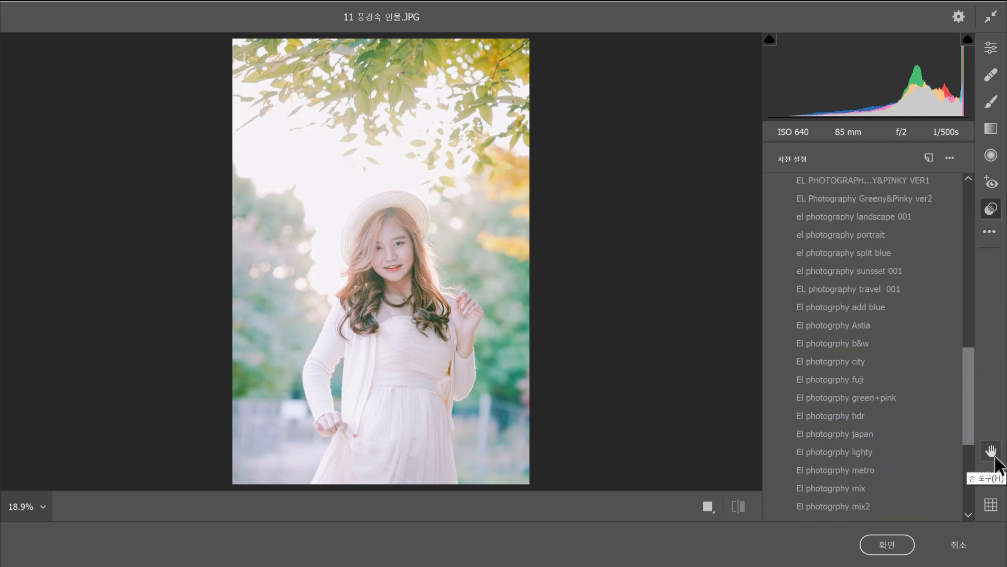
Step: Zoom the portrait to 100% and move around with the Hand tool to examine the face and hair
left_click(445, 314)
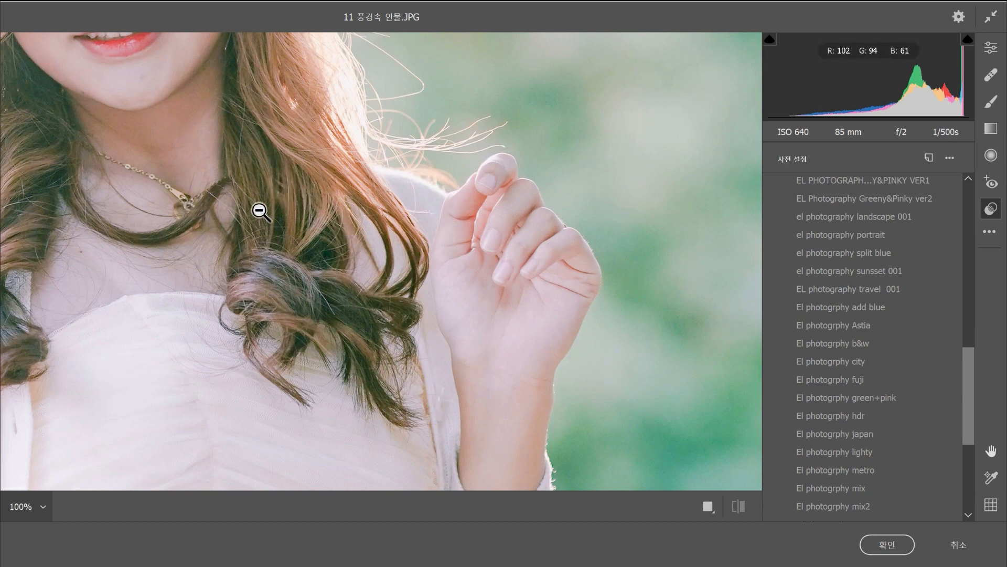
left_click(989, 452)
left_click_drag(315, 236, 399, 306)
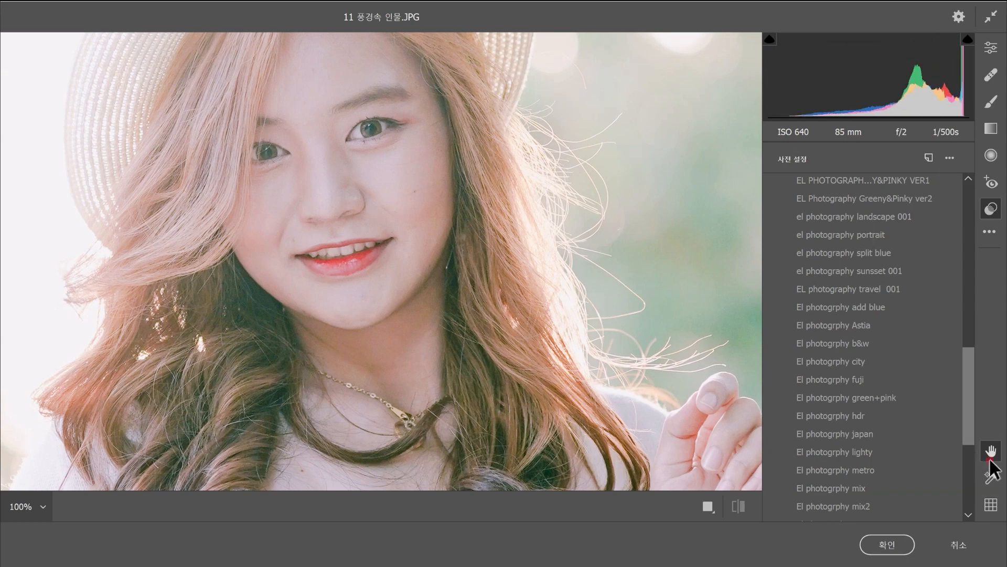
left_click_drag(543, 285, 254, 147)
left_click_drag(407, 304, 515, 268)
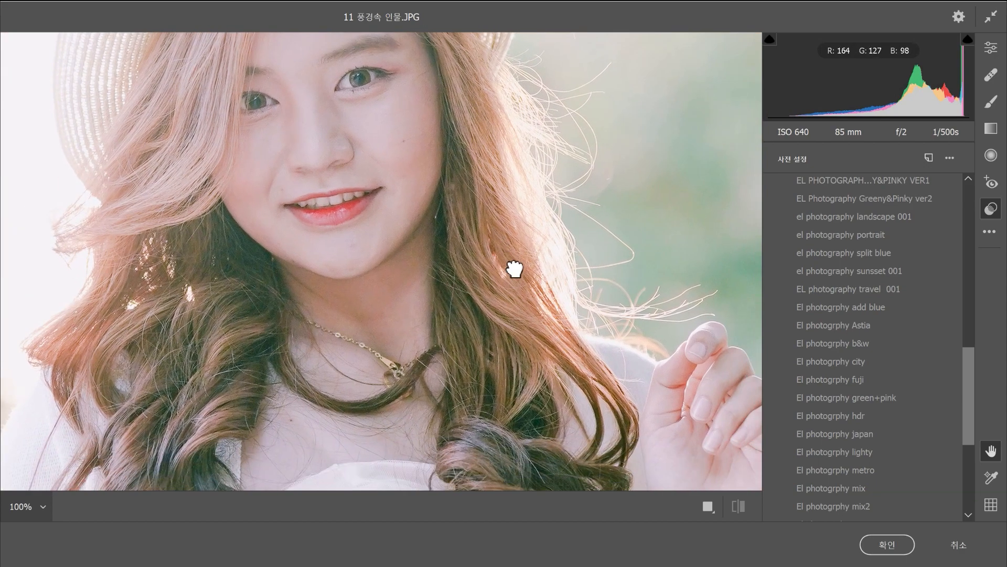
Step: Place three colour sampler points on the portrait: the green background, the straw hat and the blonde hair beside it
left_click(984, 482)
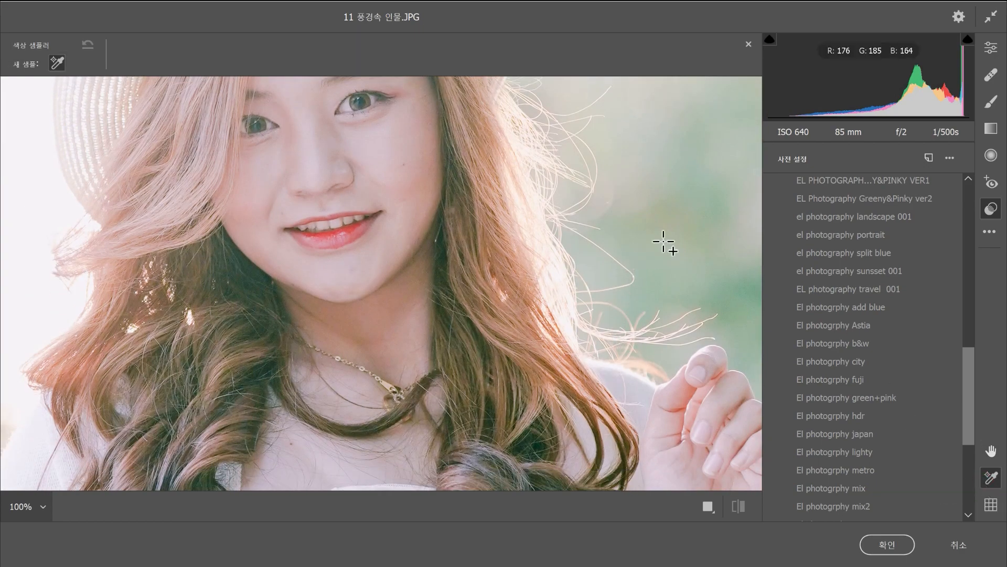
left_click(662, 240)
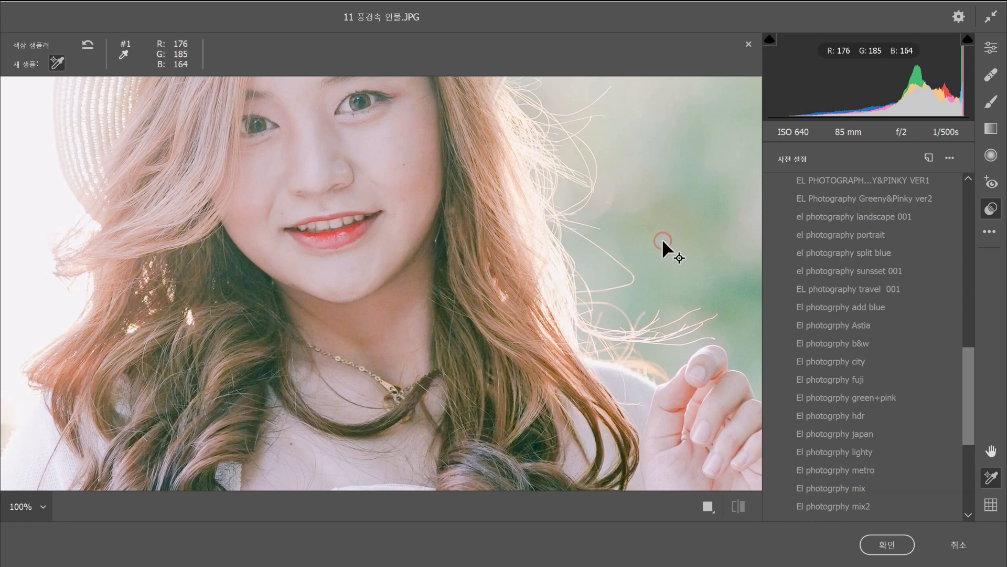
left_click(104, 151)
left_click(157, 221)
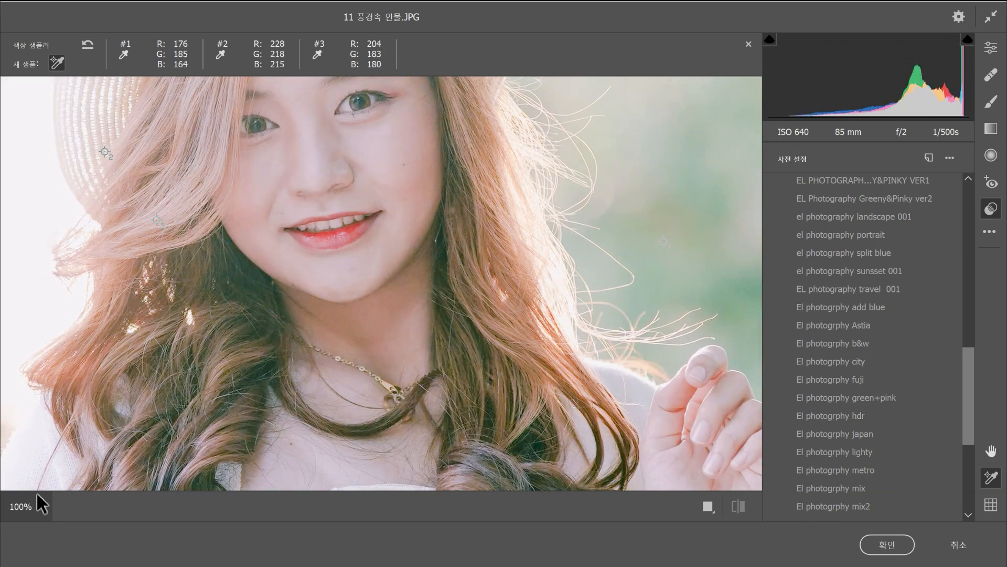
Step: Fit the portrait in view, try the grid overlay with a slightly different grid size, and close the colour sampler and the portrait
left_click(43, 507)
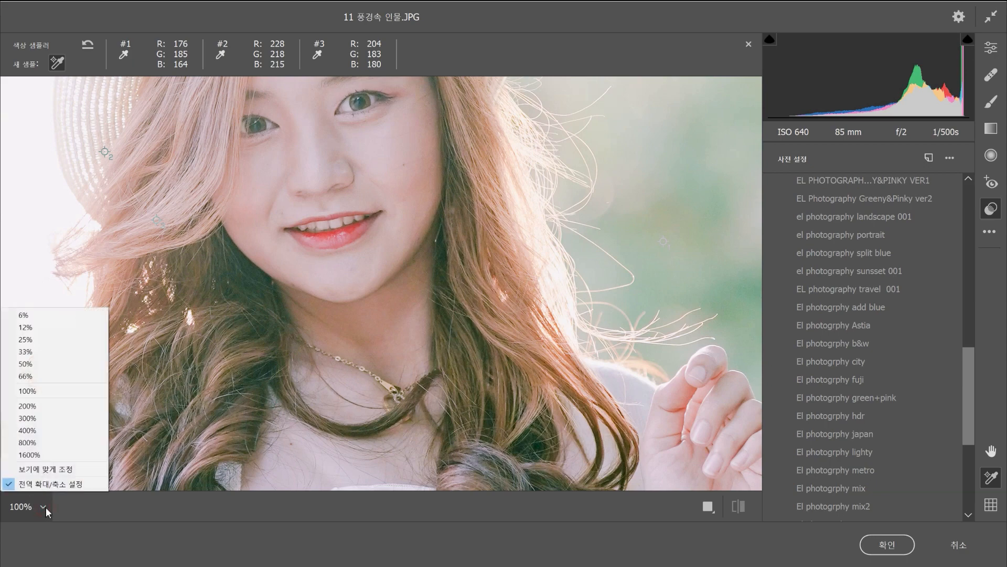
left_click(42, 468)
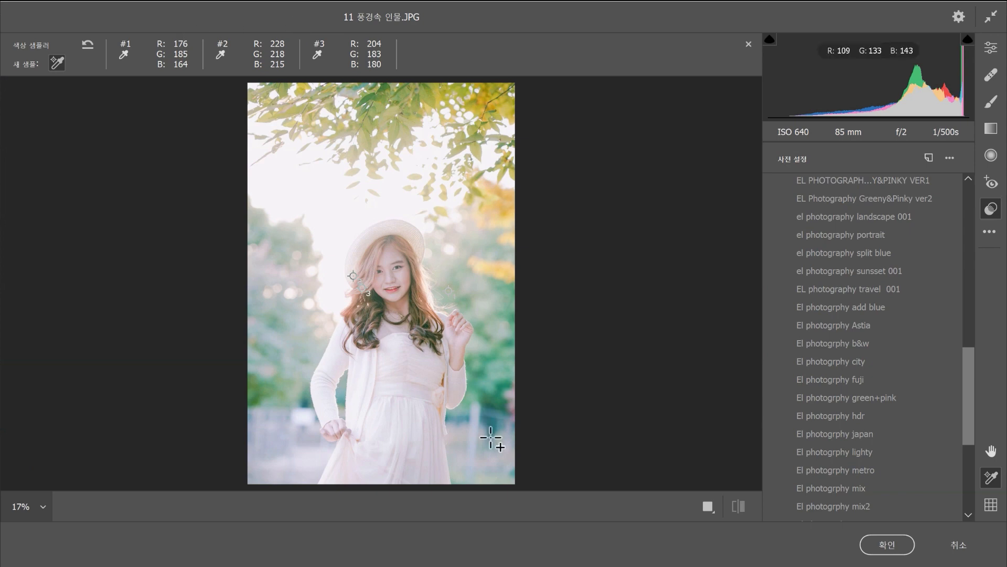
left_click(991, 504)
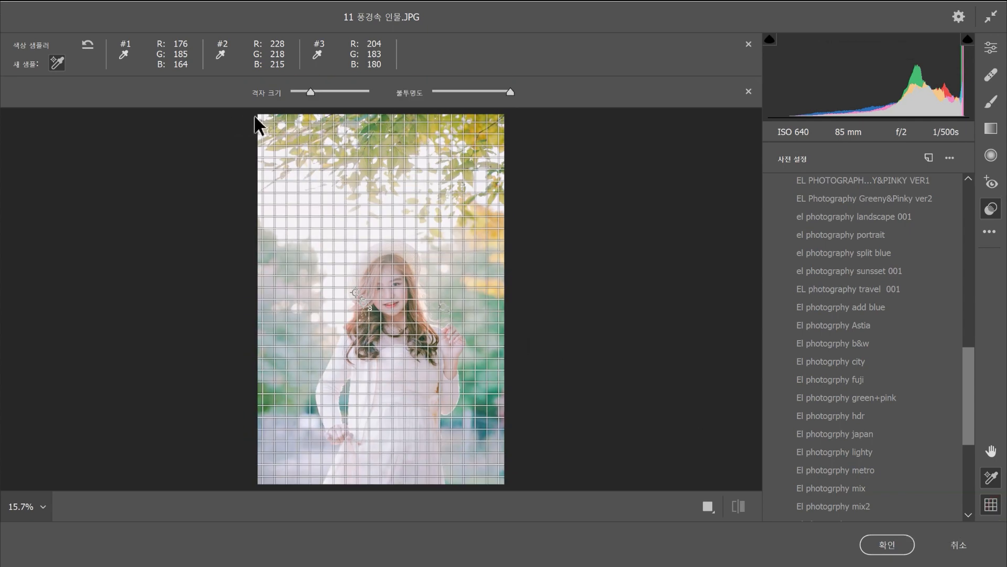
mouse_move(313, 92)
left_mouse_down()
mouse_move(320, 87)
mouse_move(292, 89)
mouse_move(326, 89)
mouse_move(313, 93)
left_mouse_up()
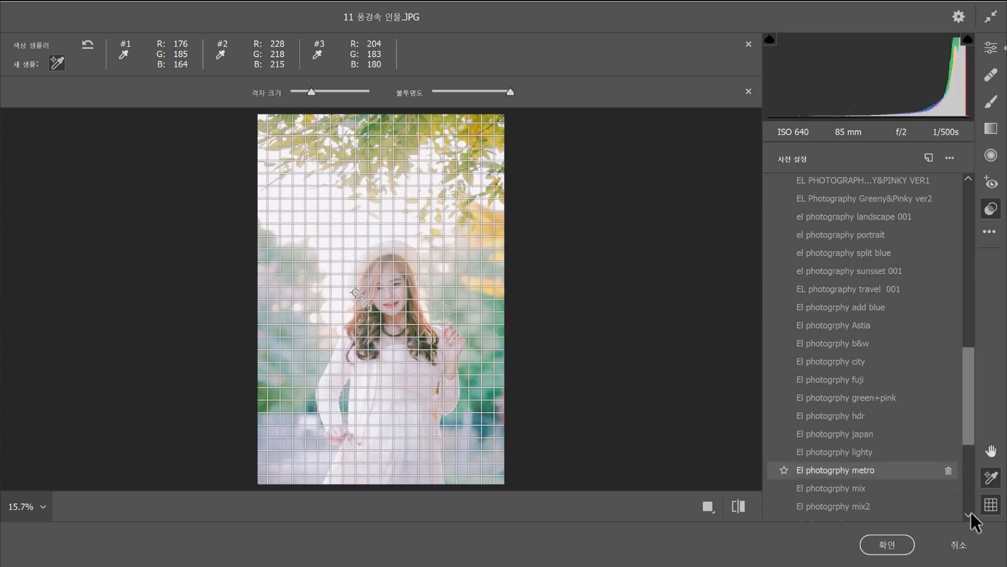
left_click(991, 504)
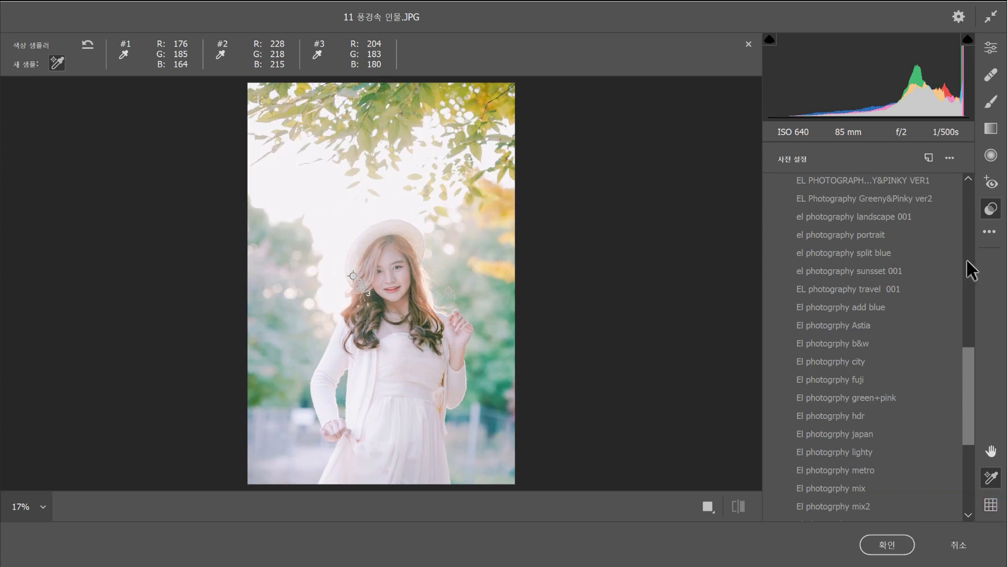
left_click(750, 45)
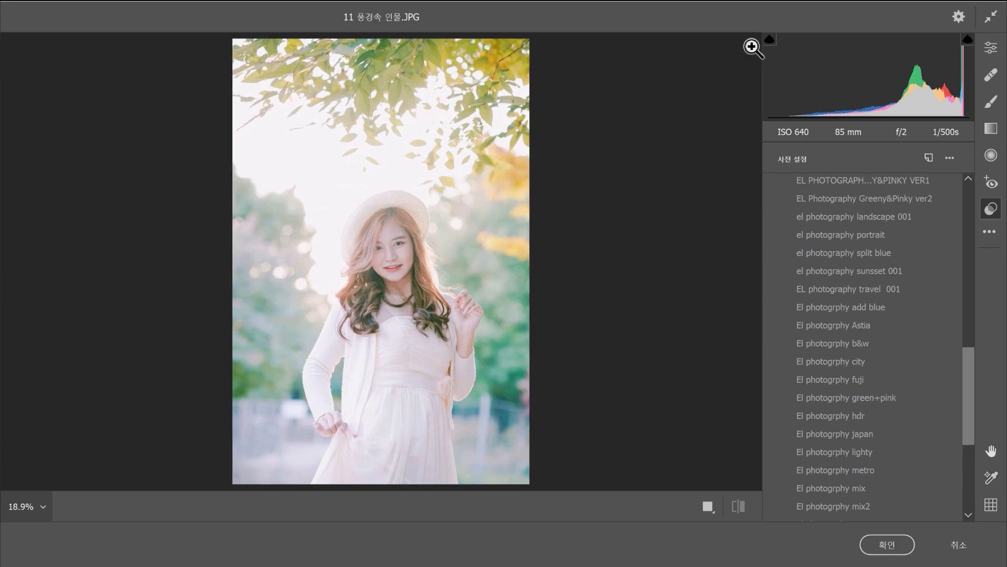
key("Escape")
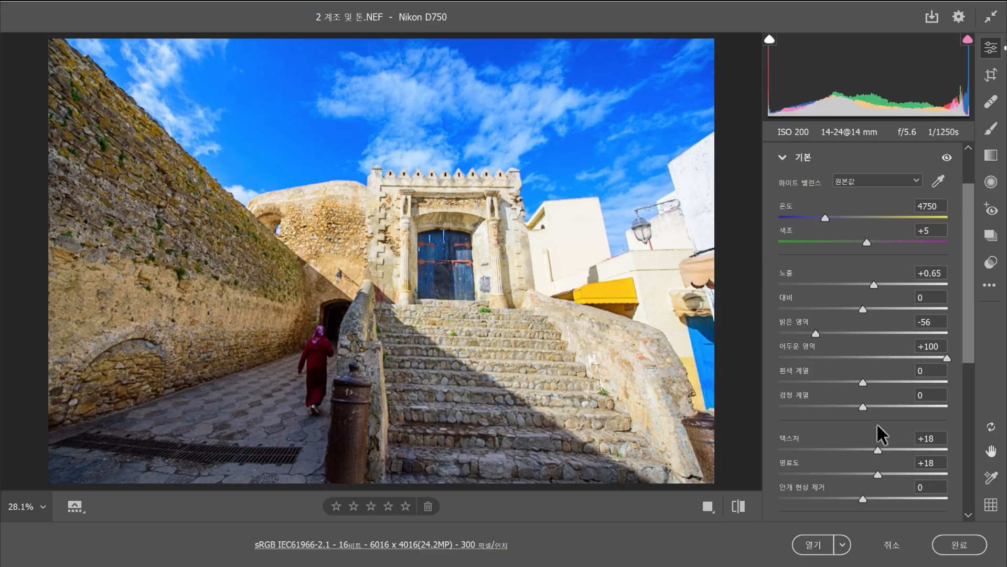
Step: Set the vibrance to +10 and the saturation to -6 on the stone stairway photo
scroll(811, 406, "down", 4)
left_click_drag(886, 353, 858, 377)
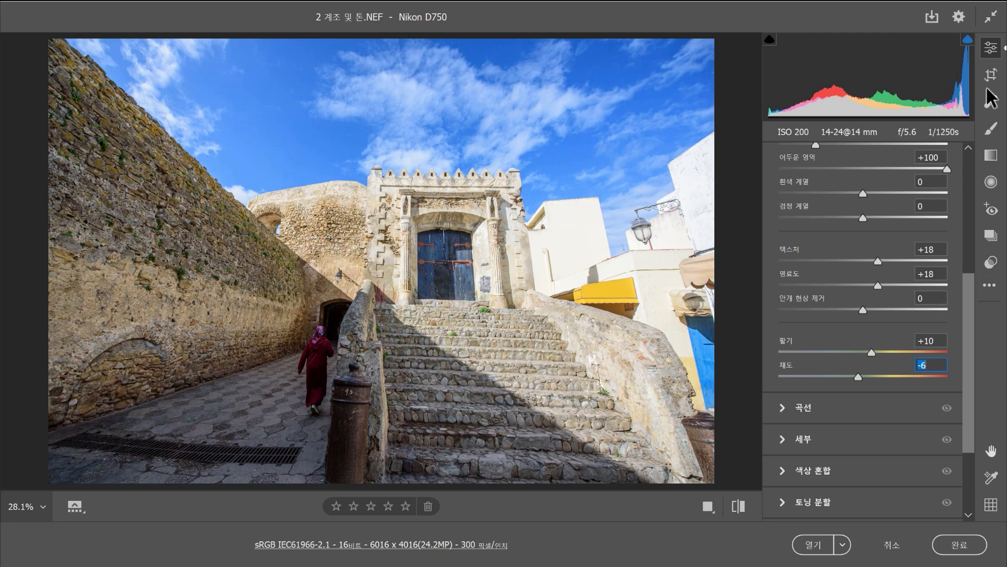
Step: Look through the performance, file handling, Raw defaults and general pages of the Camera Raw preferences, leaving them without changes
left_click(961, 15)
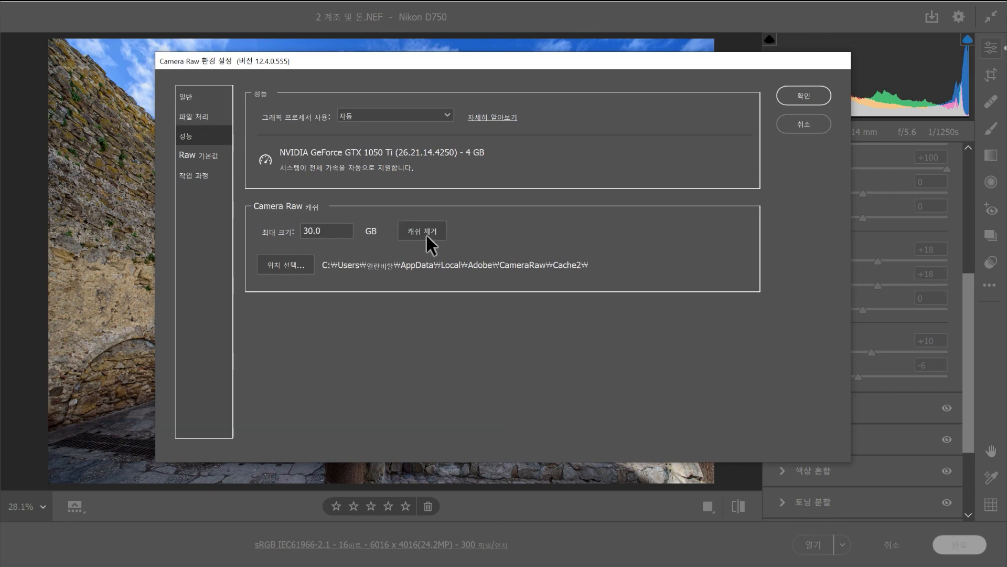
left_click(186, 116)
left_click(200, 155)
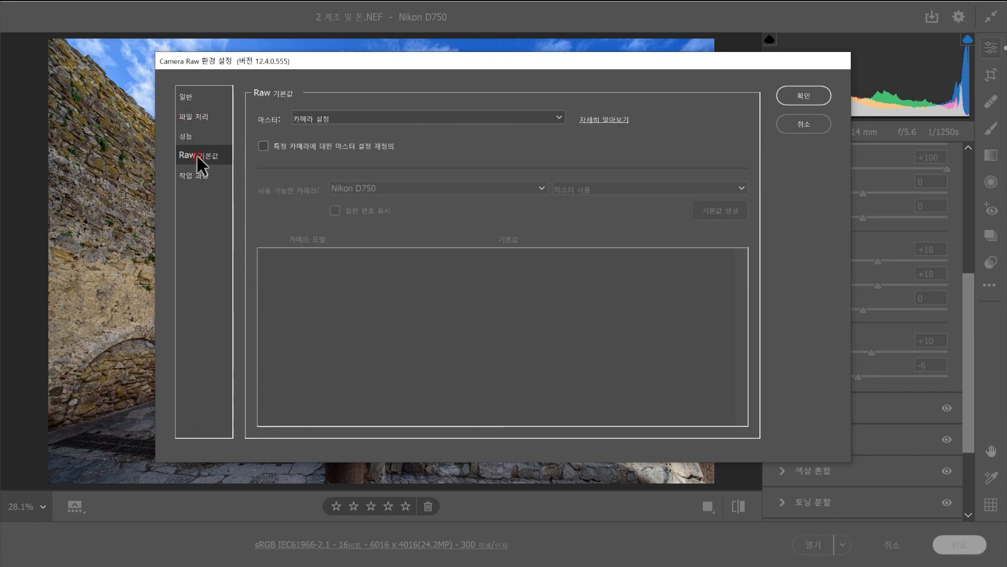
left_click(194, 100)
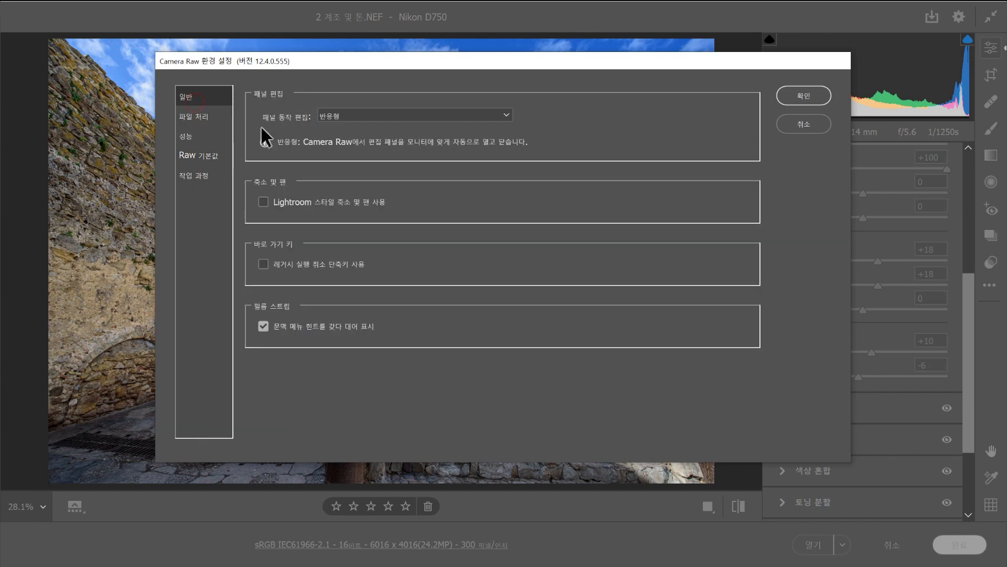
left_click(802, 124)
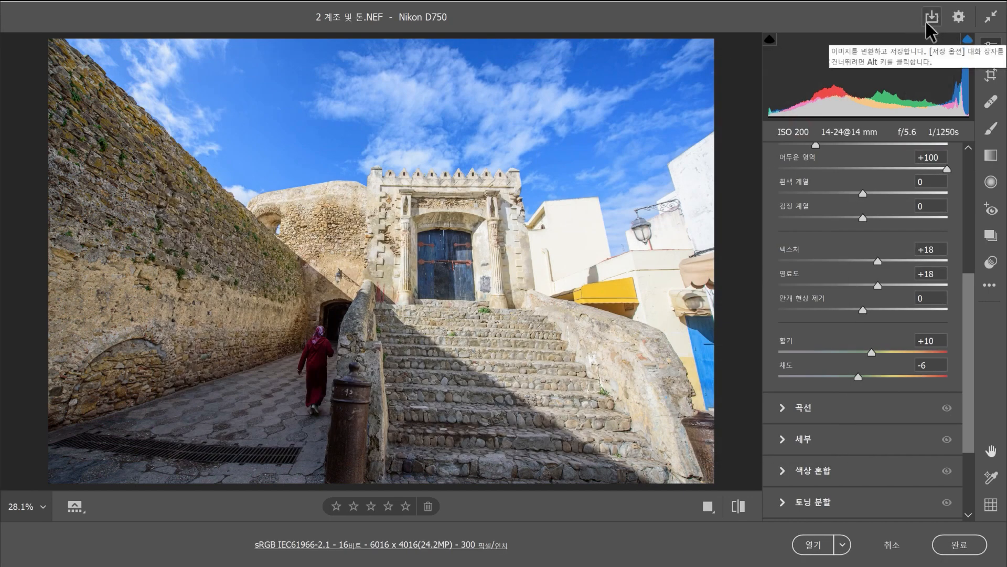
Step: Examine the save options for file naming, JPEG quality, colour space and image sizing, and leave without saving
left_click(937, 17)
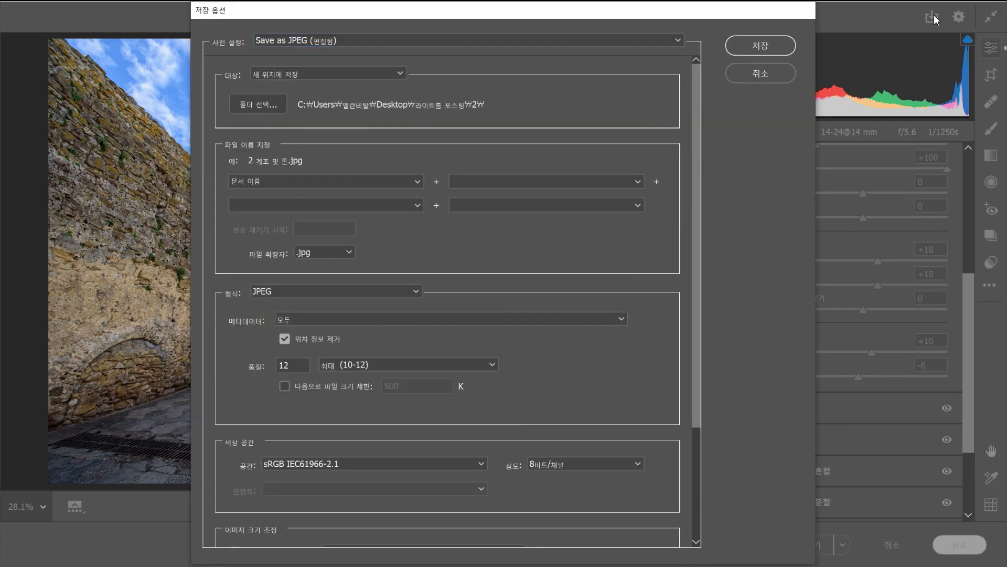
scroll(407, 157, "down", 5)
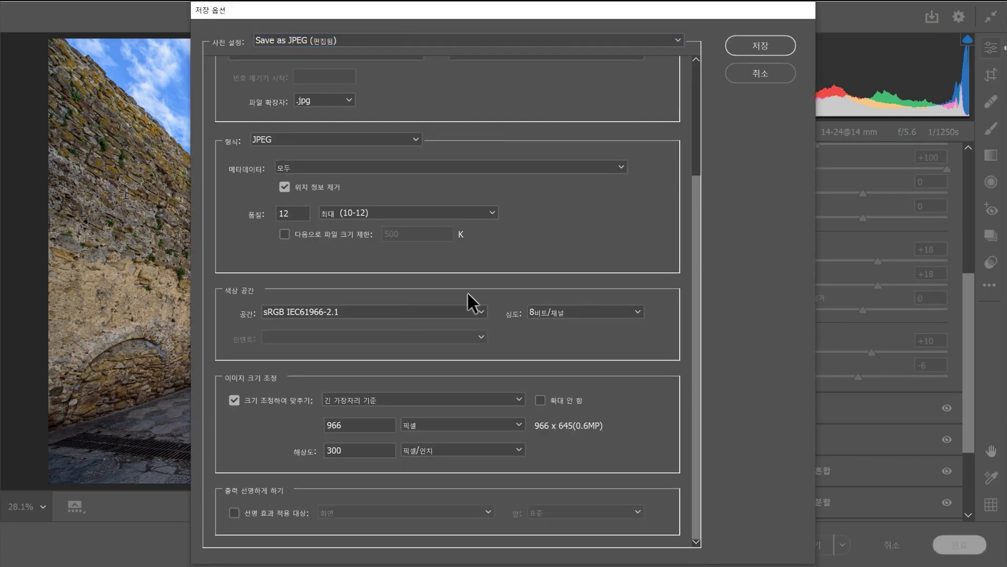
left_click(768, 76)
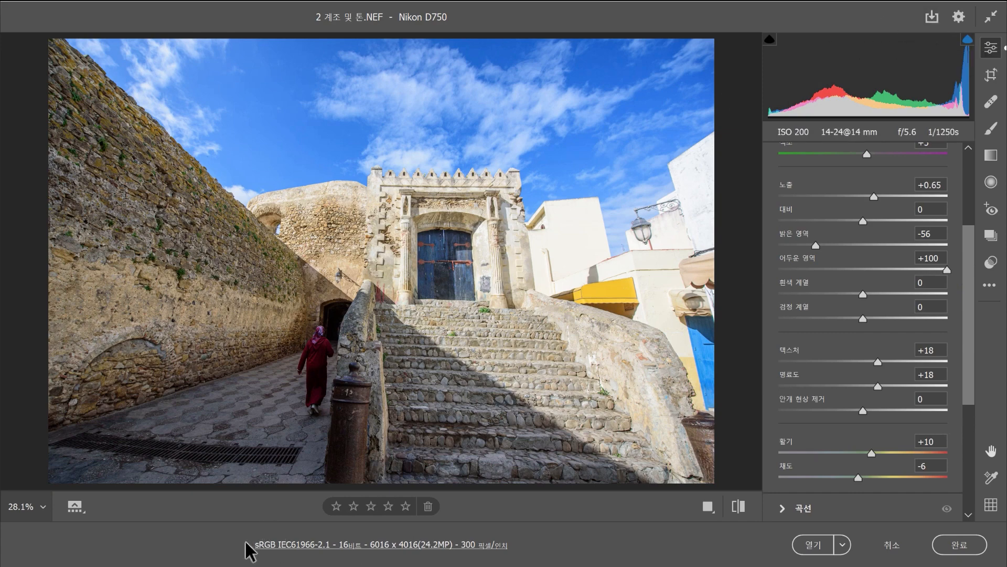
Step: Choose sRGB IEC61966-2.1 as the colour space in the workflow preferences and accept the settings
left_click(405, 548)
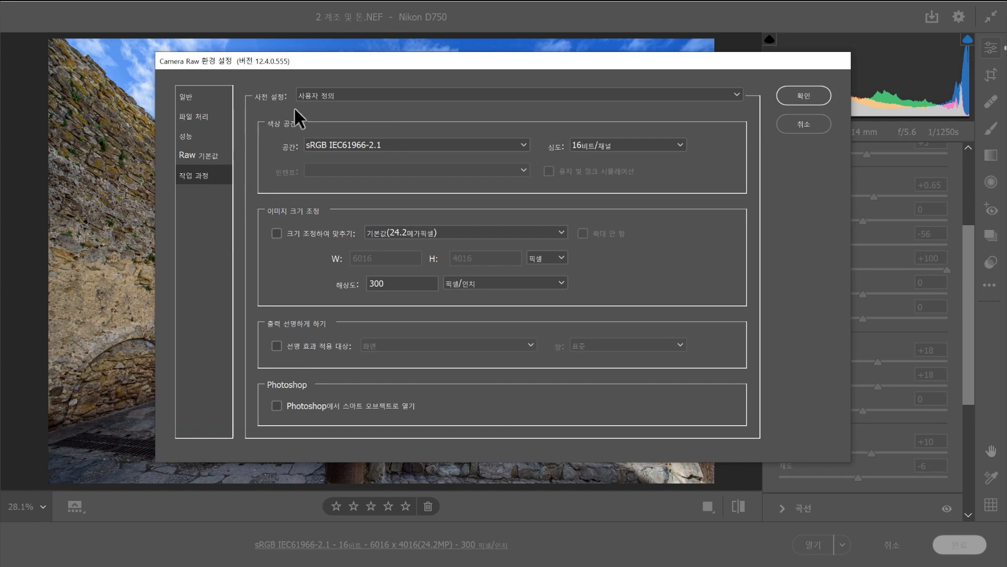
left_click_drag(393, 64, 489, 67)
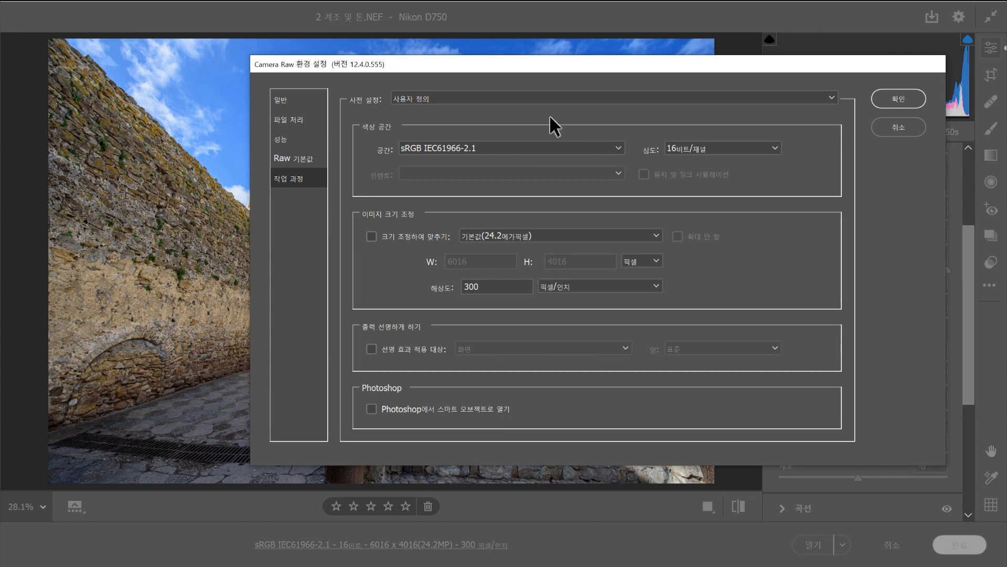
left_click(449, 148)
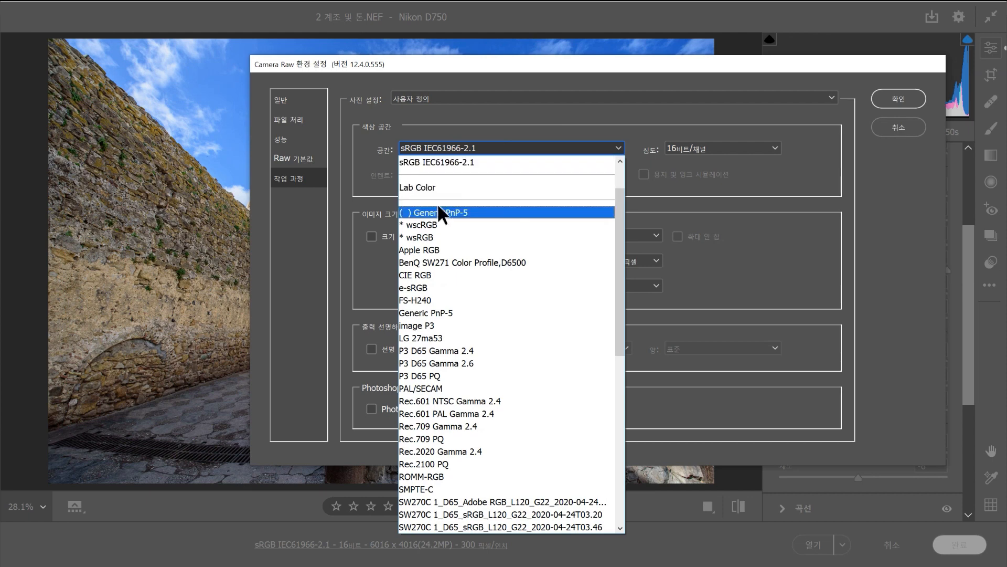
scroll(445, 225, "up", 2)
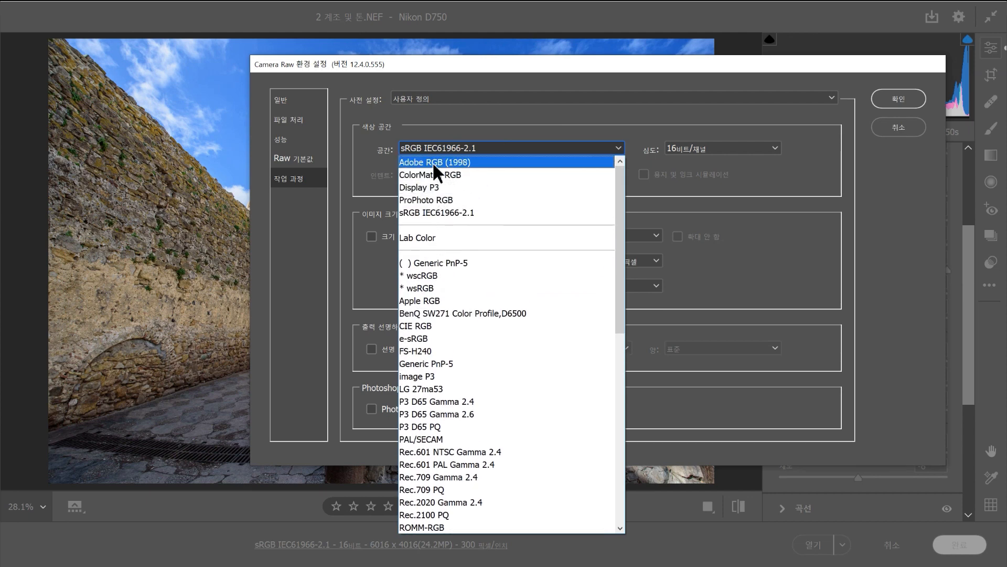
left_click(441, 213)
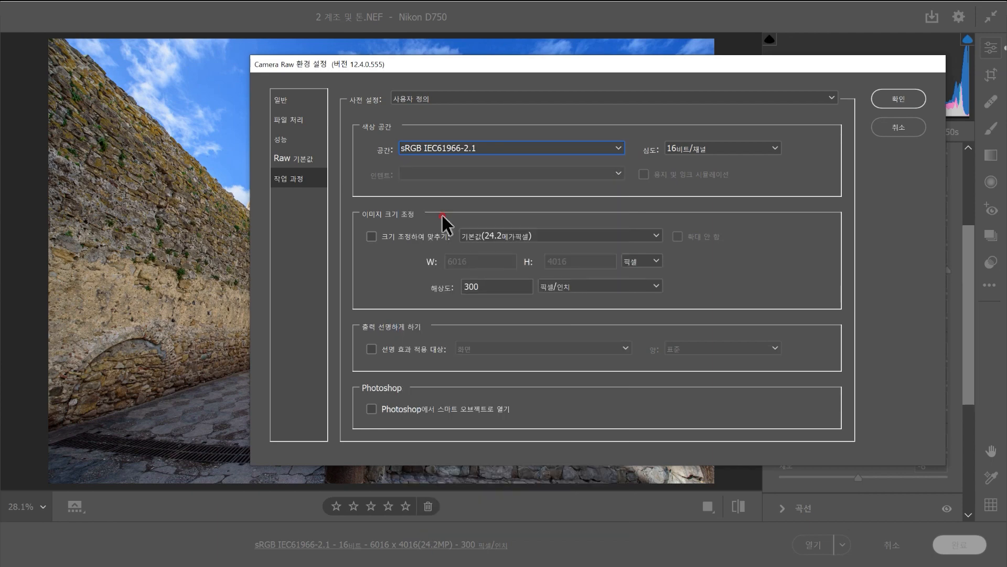
left_click(899, 100)
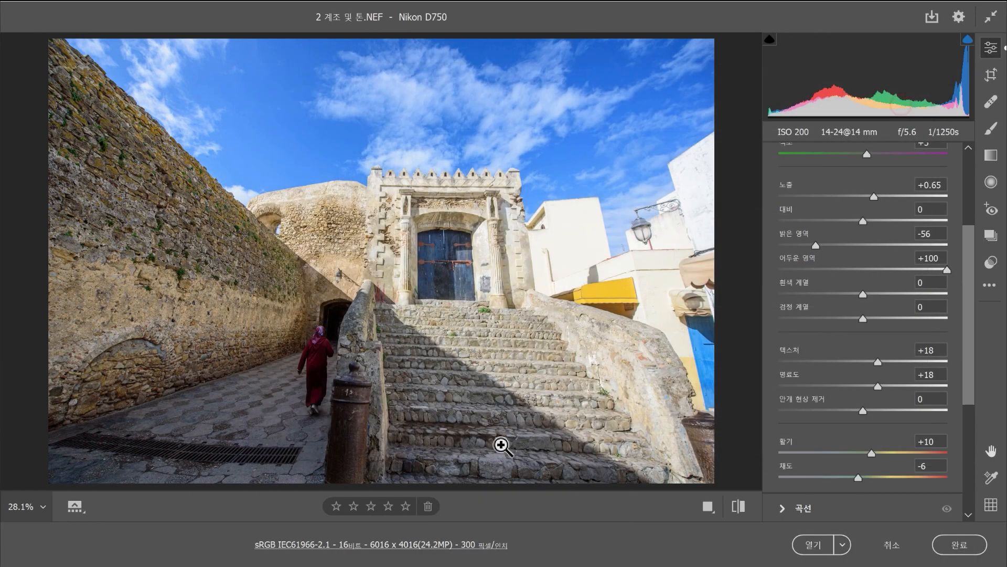